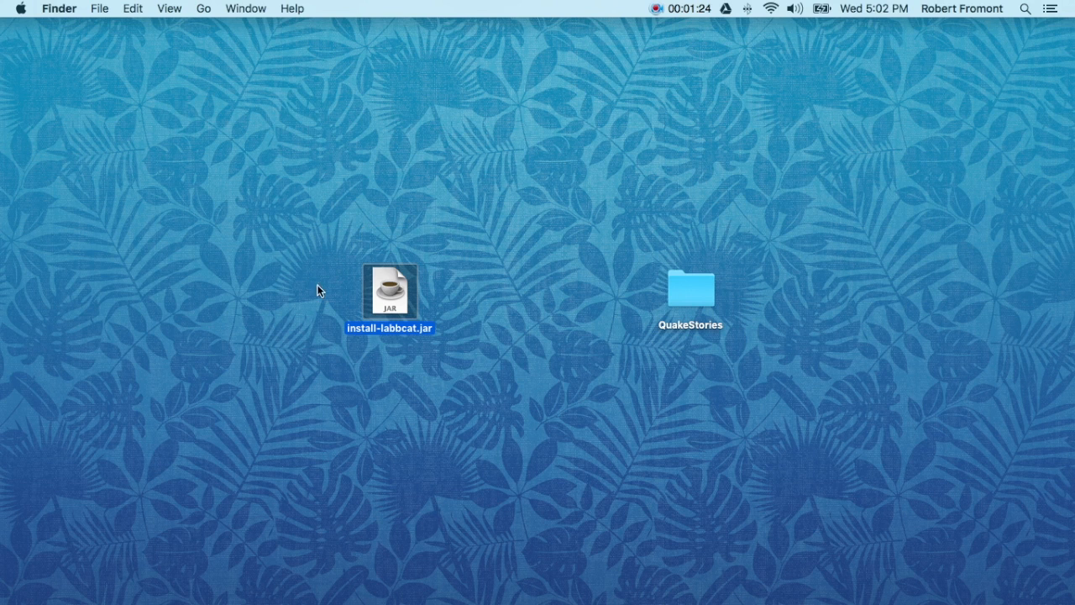
Step: Try to open install-labbcat.jar from the desktop and dismiss the security alert
double_click(382, 291)
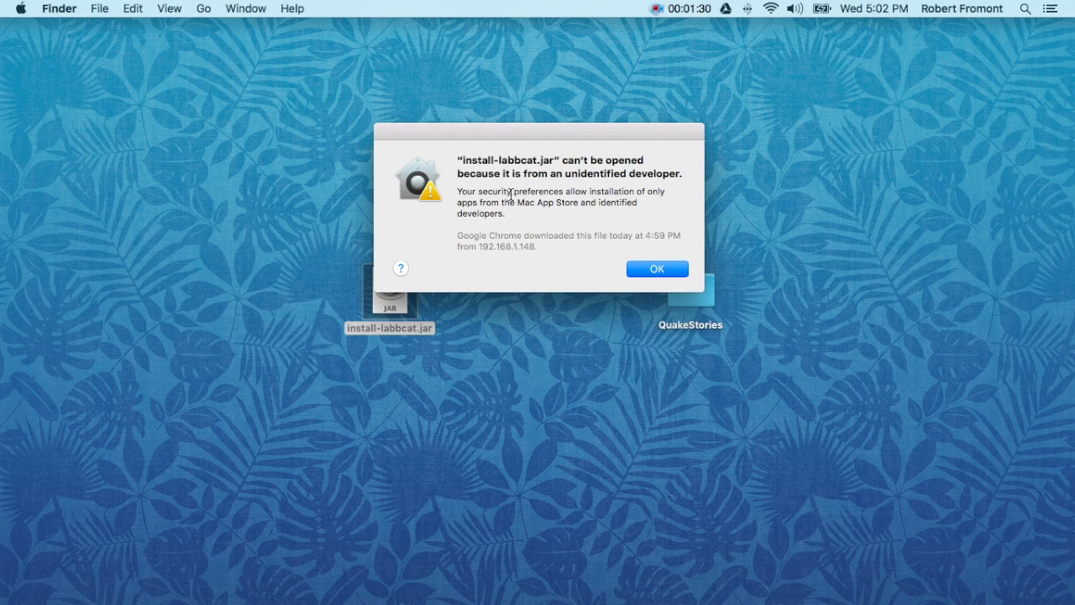
click(654, 271)
mouse_move(33, 195)
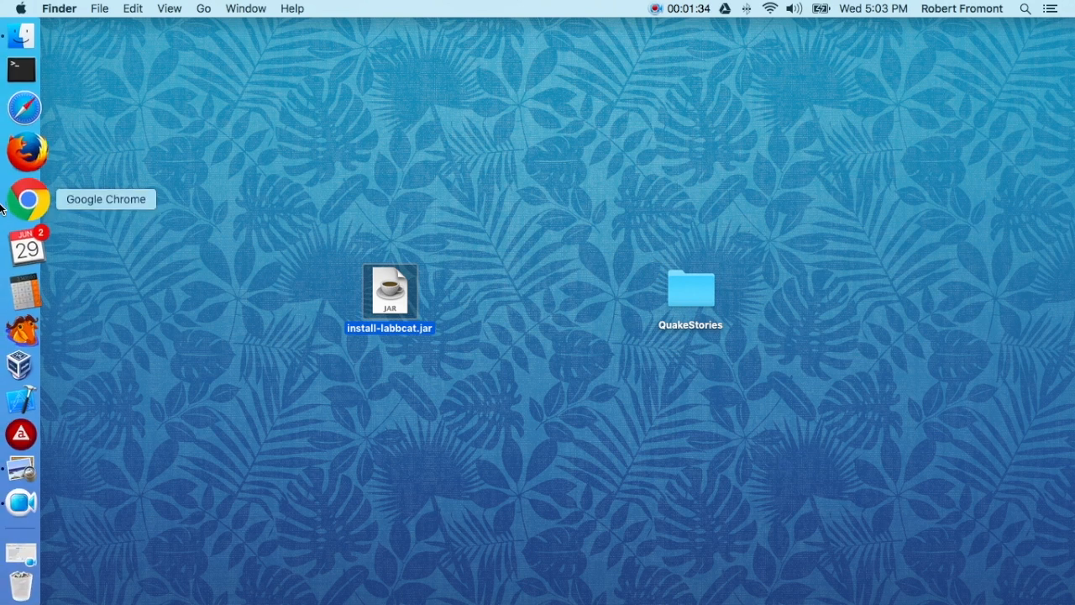
Step: Allow the blocked install-labbcat.jar to open anyway through the Security & Privacy preferences, confirming that it should open
click(20, 10)
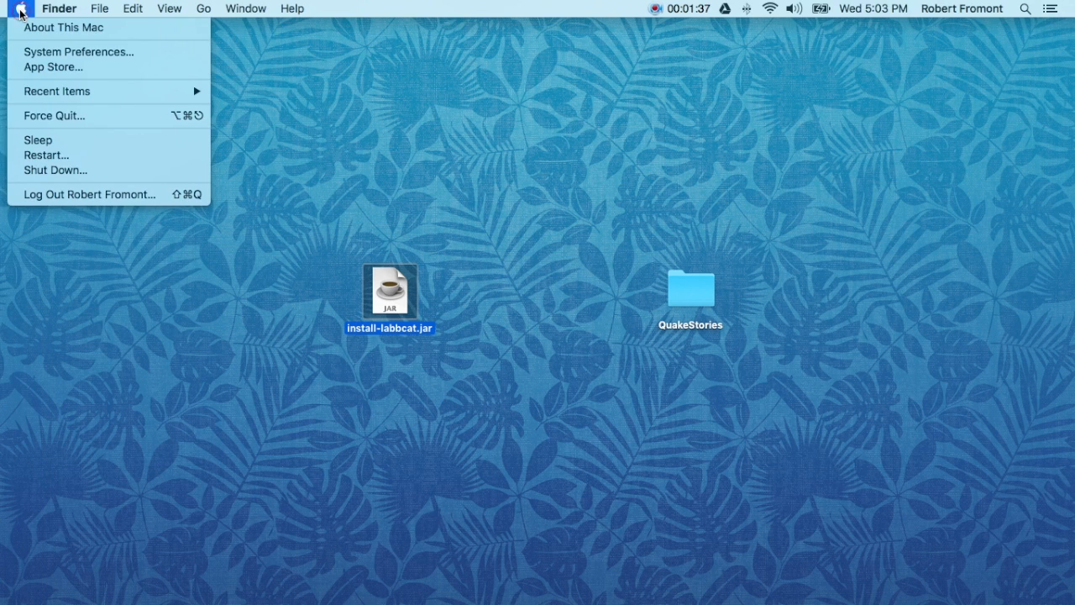
click(43, 50)
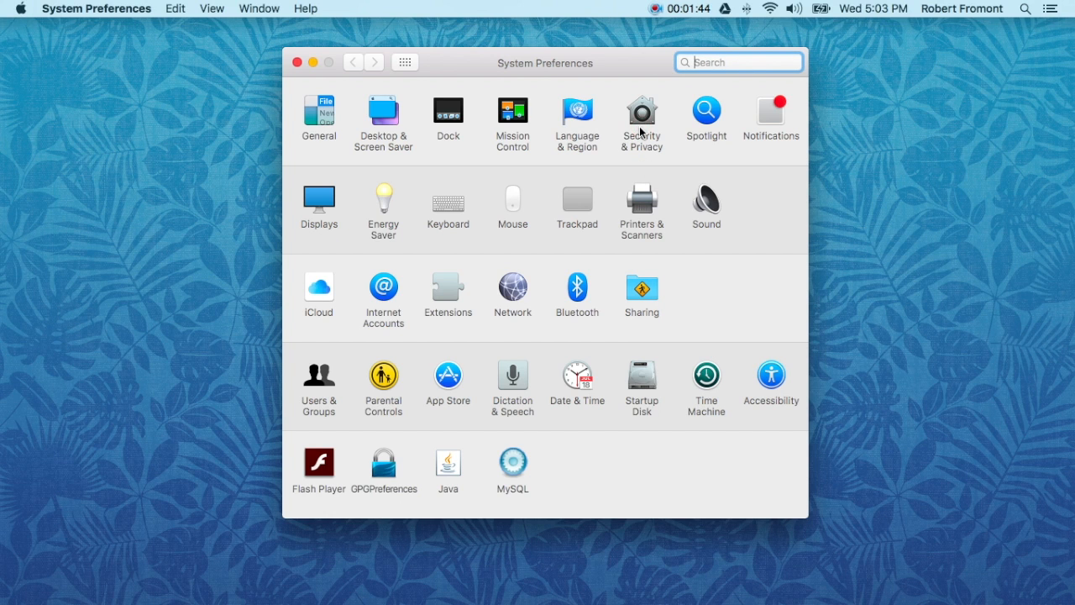
click(641, 122)
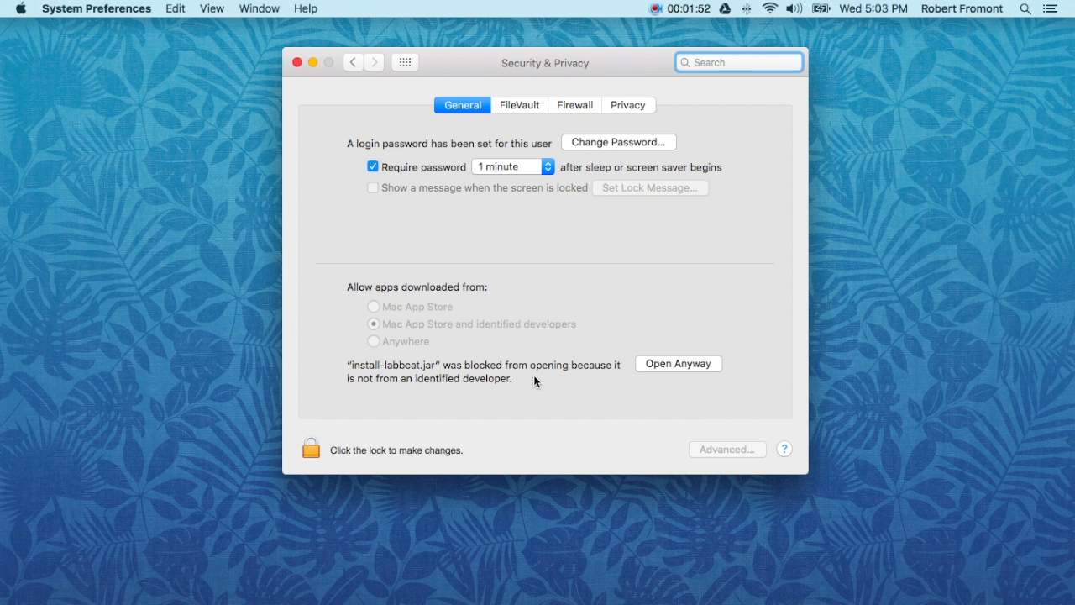
click(694, 364)
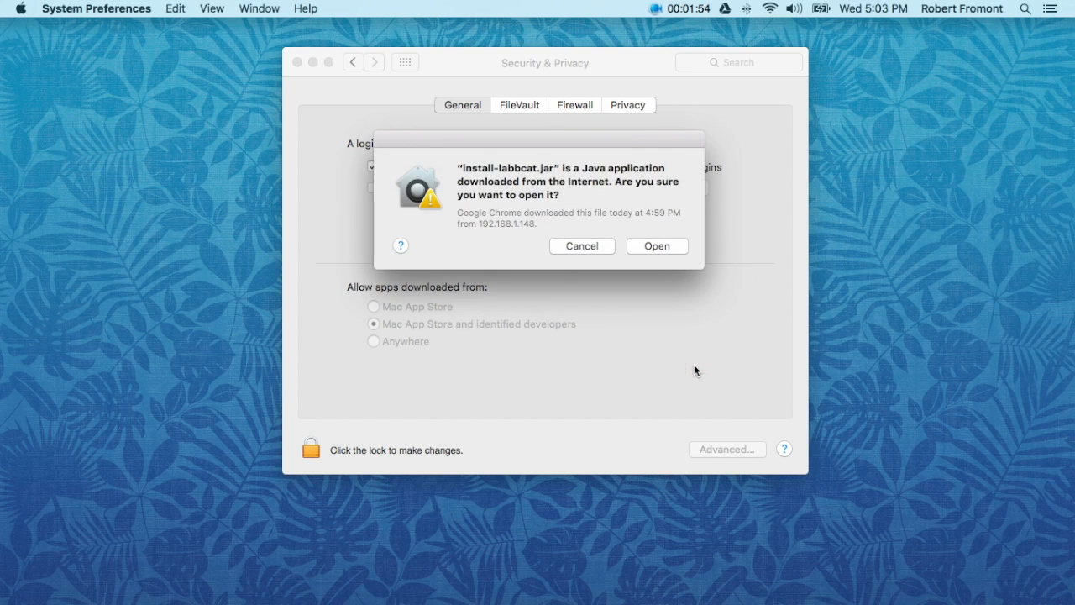
click(657, 247)
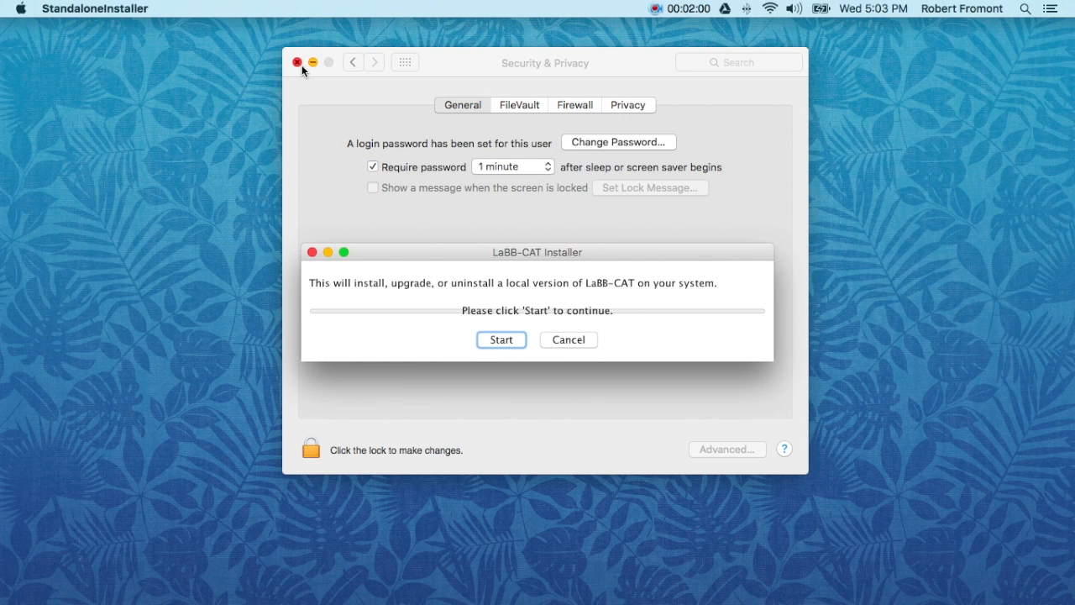
Step: Close the Security & Privacy window and run the LaBB-CAT installer through to the finish
click(297, 63)
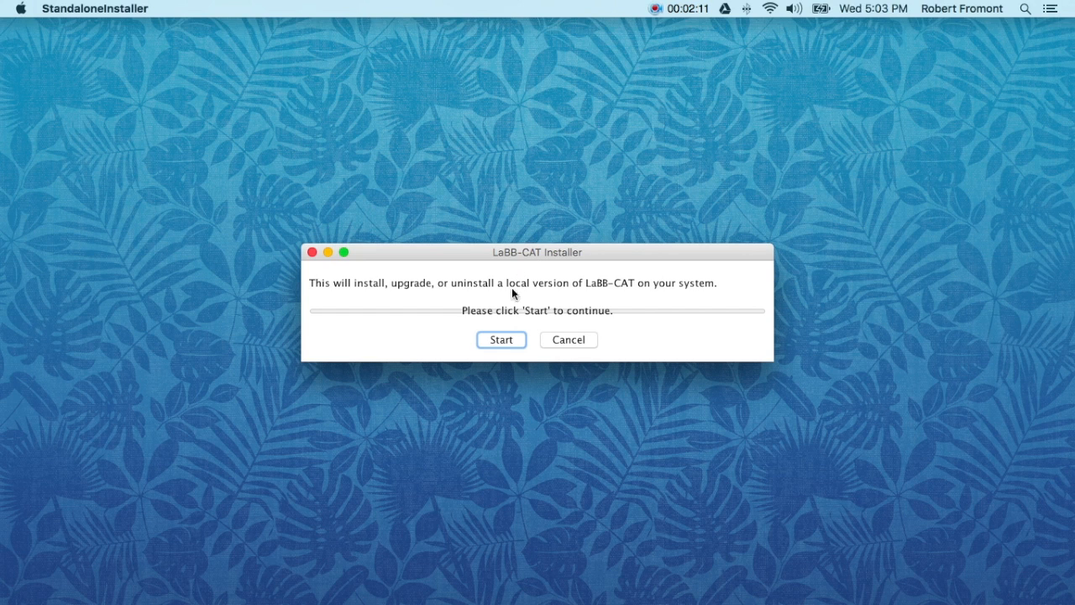
click(501, 338)
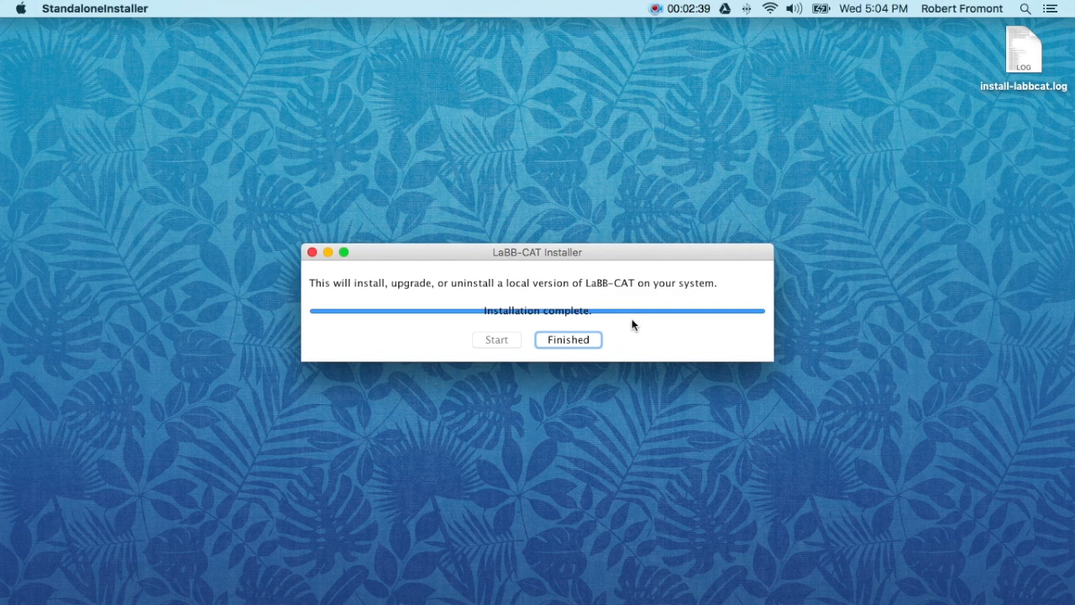
click(571, 340)
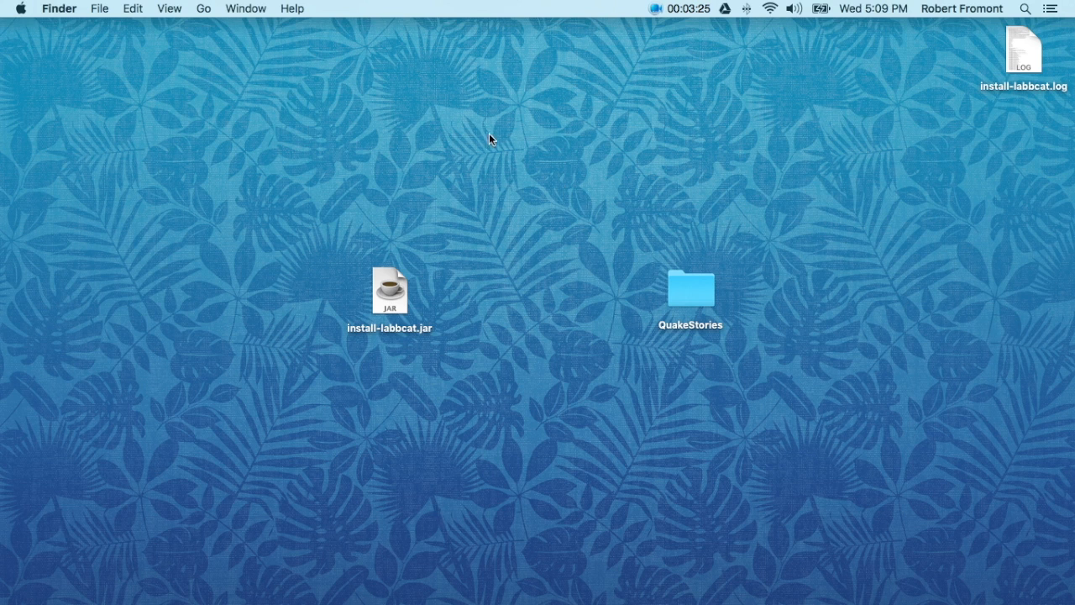
Step: Launch LaBB-CAT from the Applications folder and close the folder window
click(205, 12)
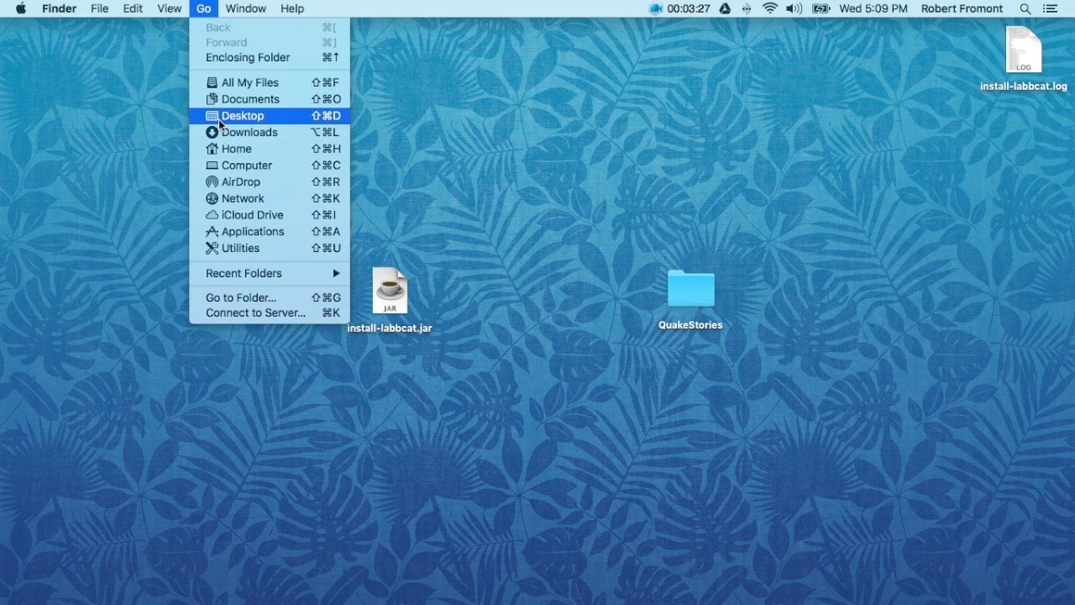
click(242, 235)
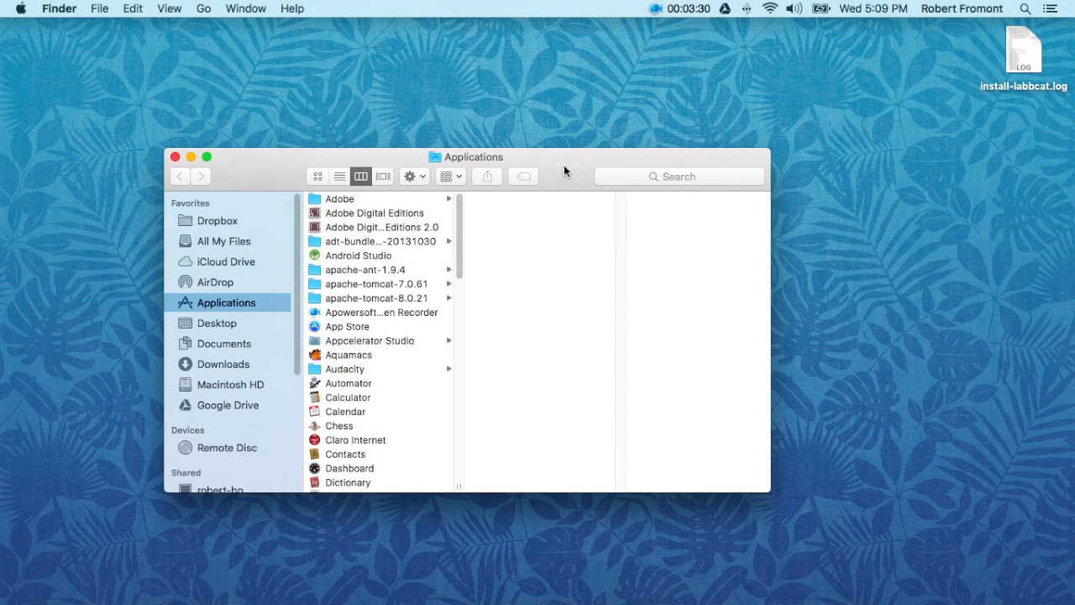
drag(461, 227, 451, 323)
click(351, 378)
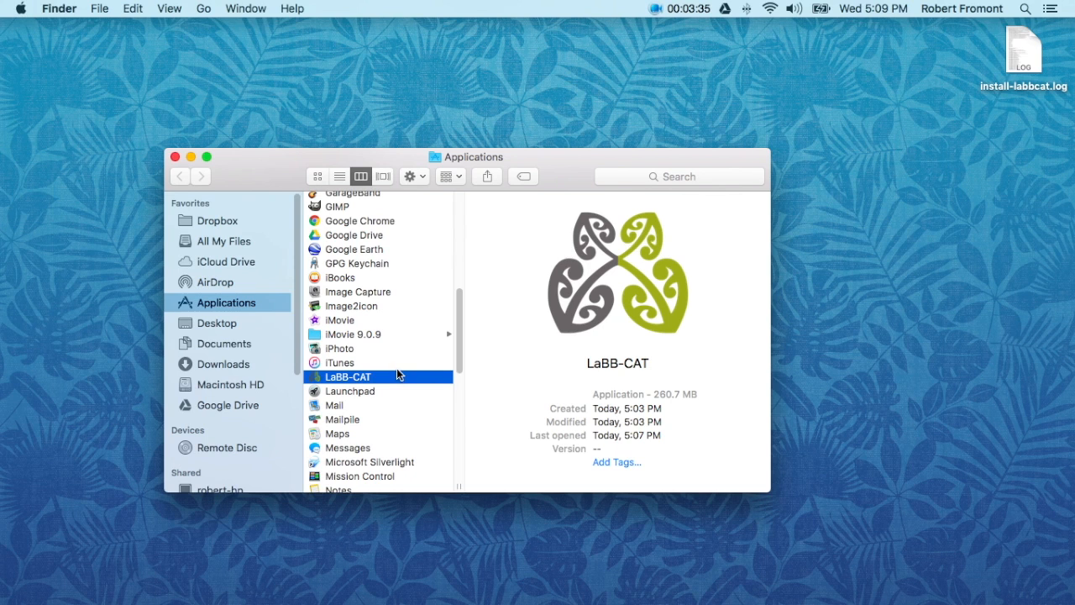
drag(333, 377, 330, 381)
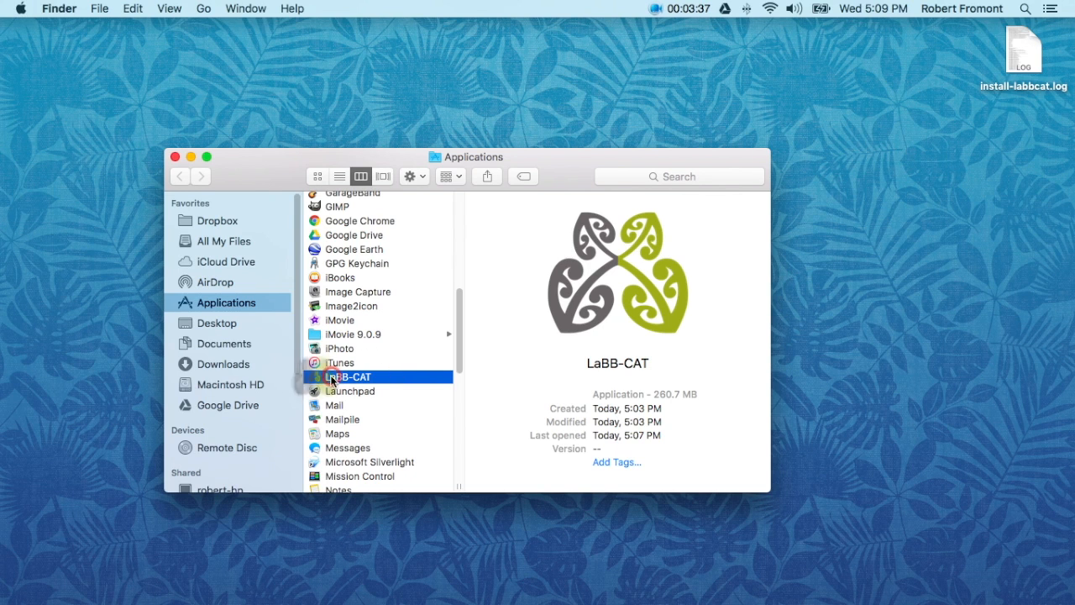
double_click(331, 378)
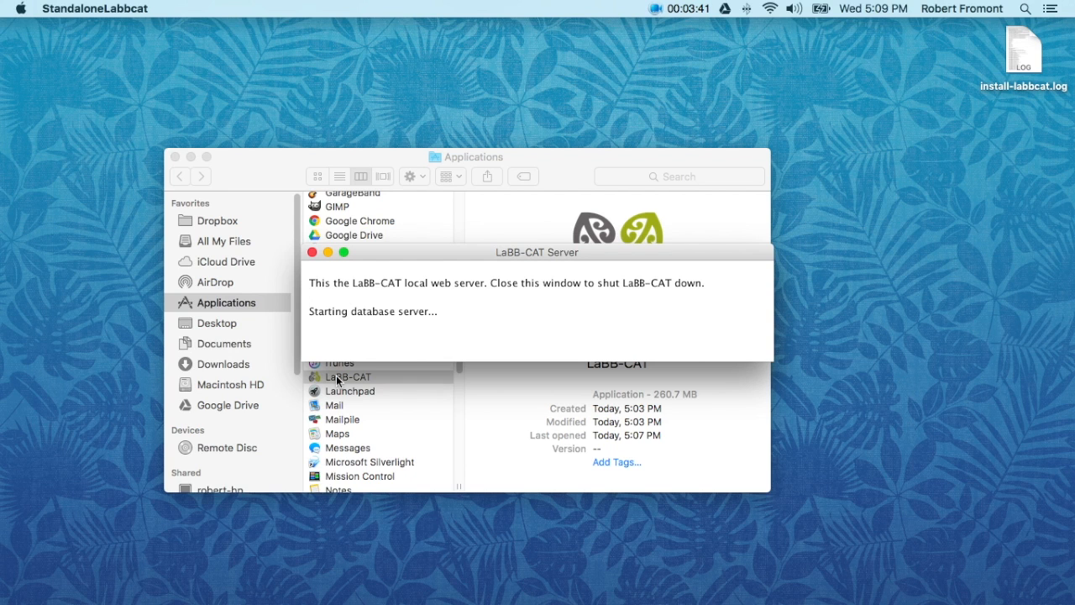
click(175, 157)
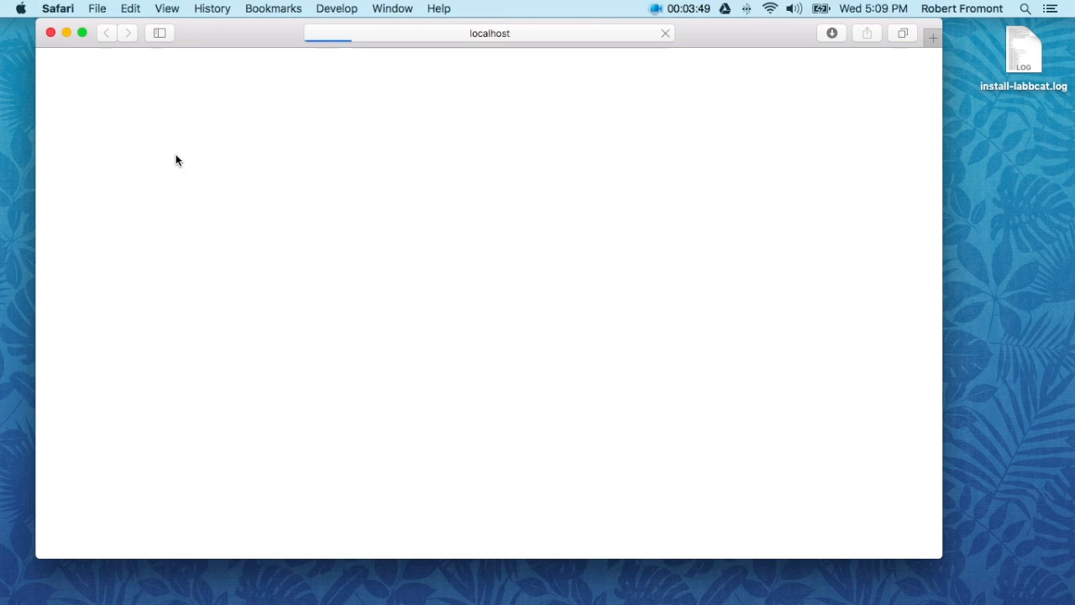
Step: Make the browser window full screen and agree to the LaBB-CAT licence terms at the end of the page
click(82, 33)
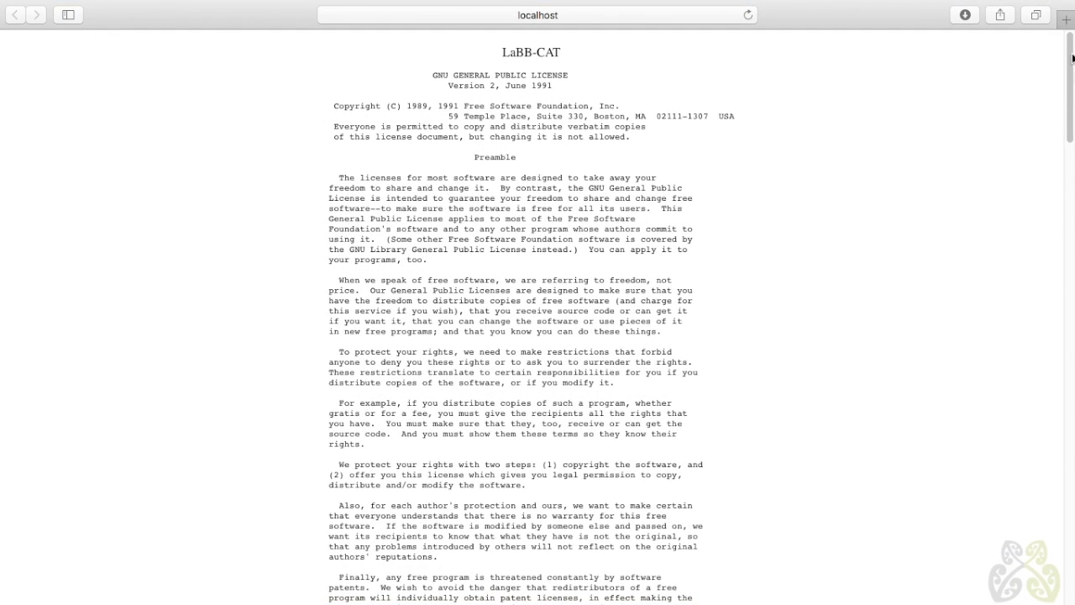
drag(1072, 63, 1063, 539)
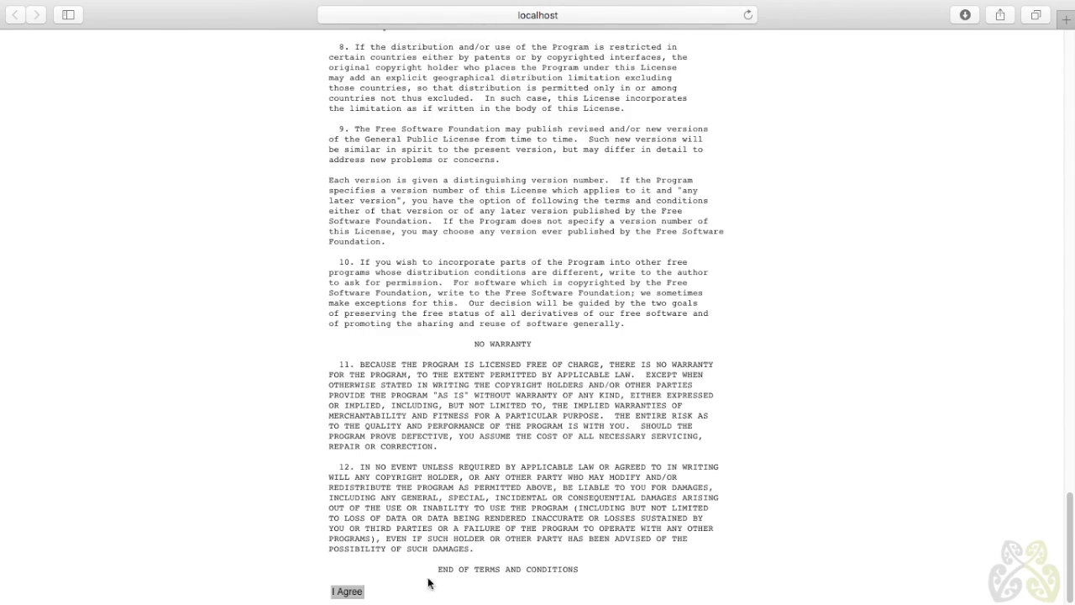
click(354, 592)
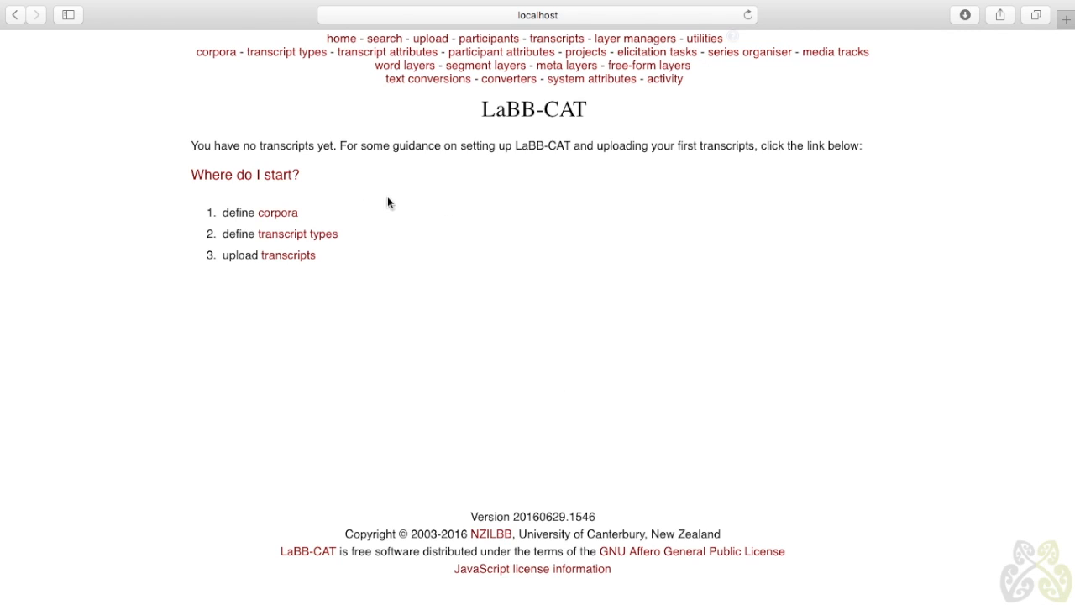
Step: Look through the "Where do I start?" guidance page, then close it and return to the LaBB-CAT home page
click(248, 176)
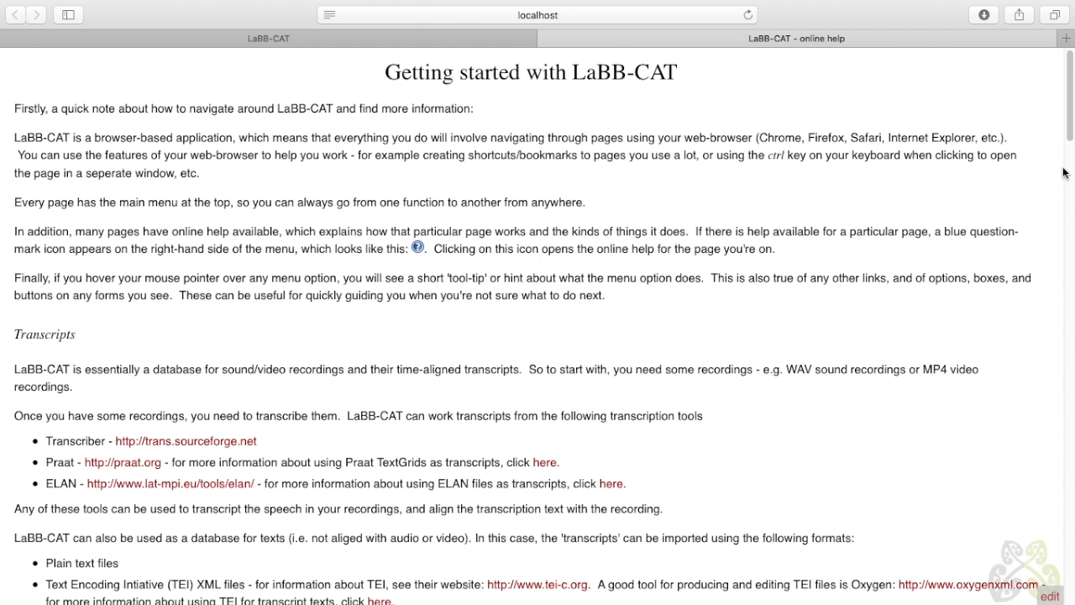
drag(1068, 130, 1073, 406)
scroll(1072, 406, up, 20)
click(547, 39)
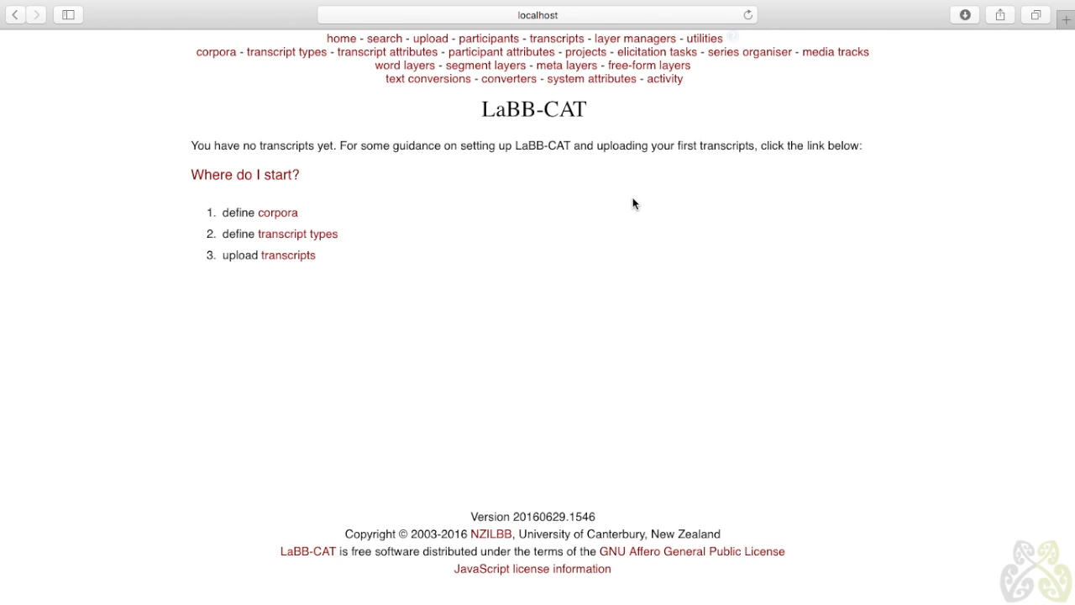
Step: View the LaBB-CAT search page in a separate tab, then close that tab
super+click(388, 41)
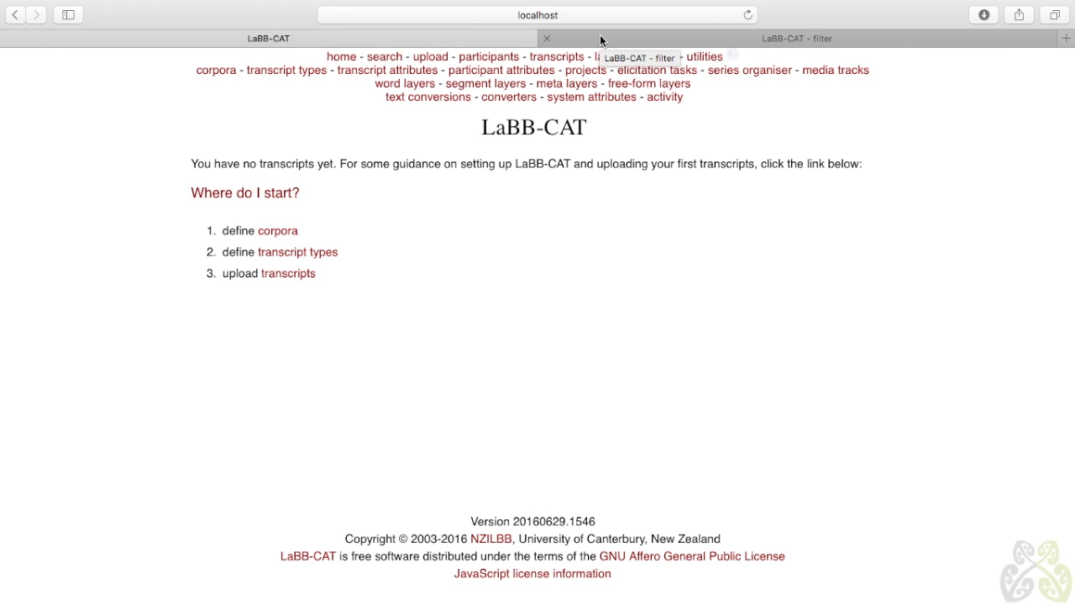
click(600, 38)
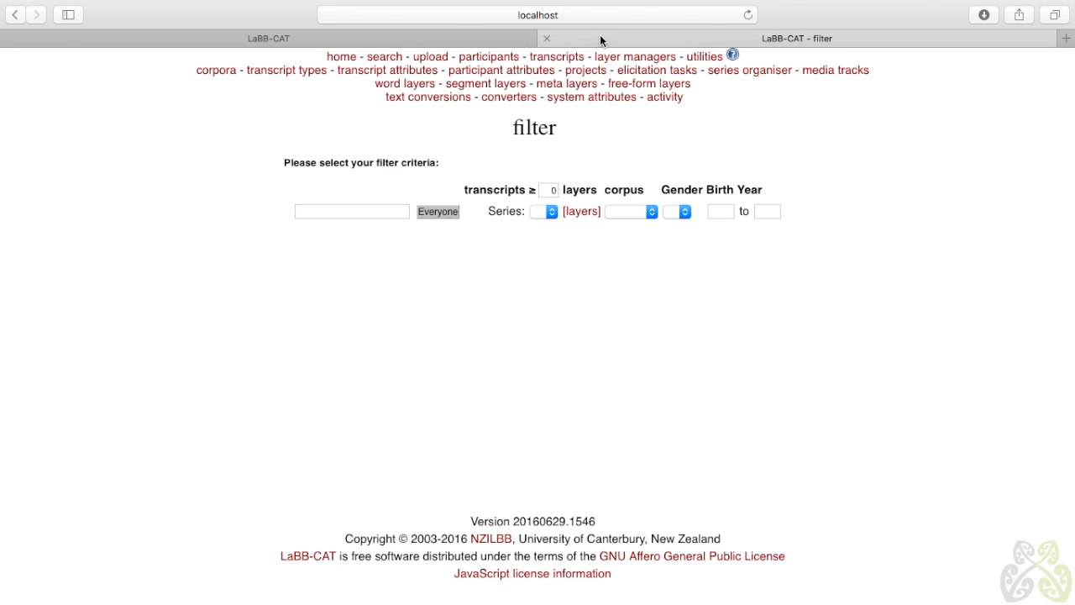
click(547, 38)
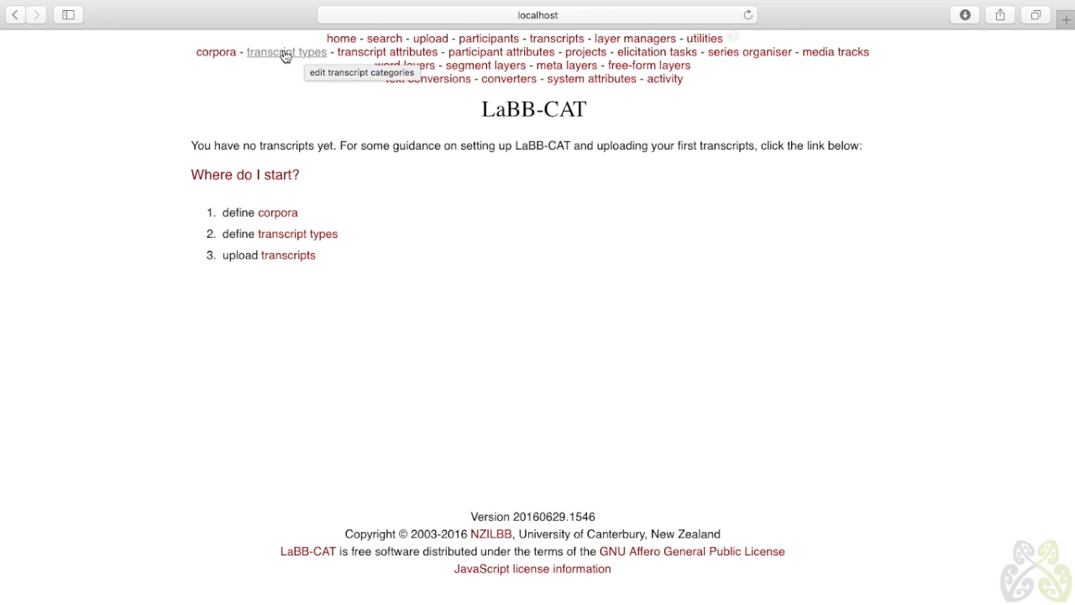
Step: Open the corpora page and consult its online help, closing the help when done
click(219, 52)
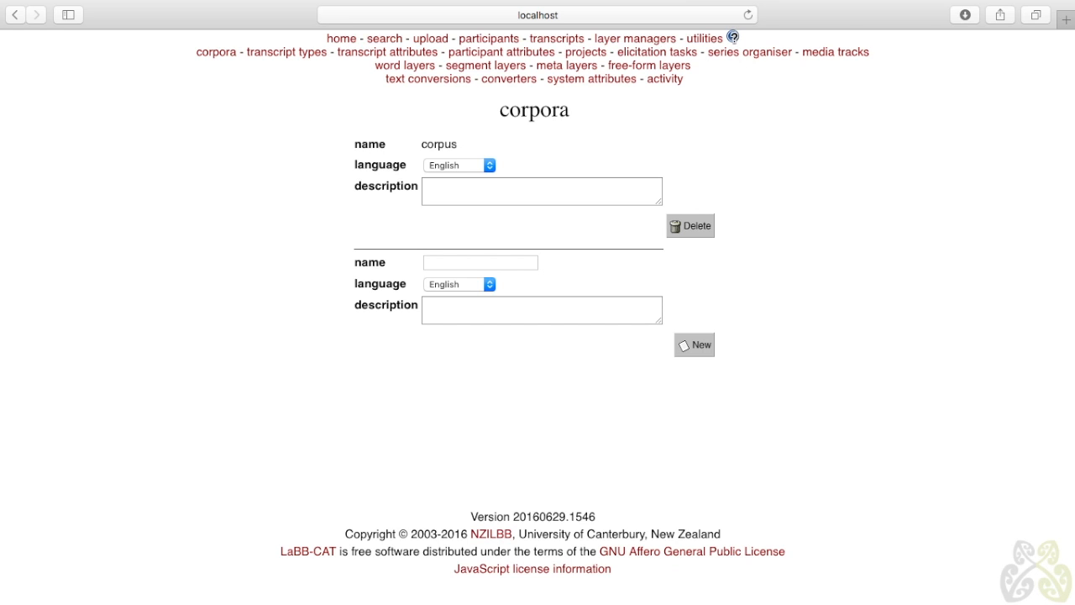
click(732, 37)
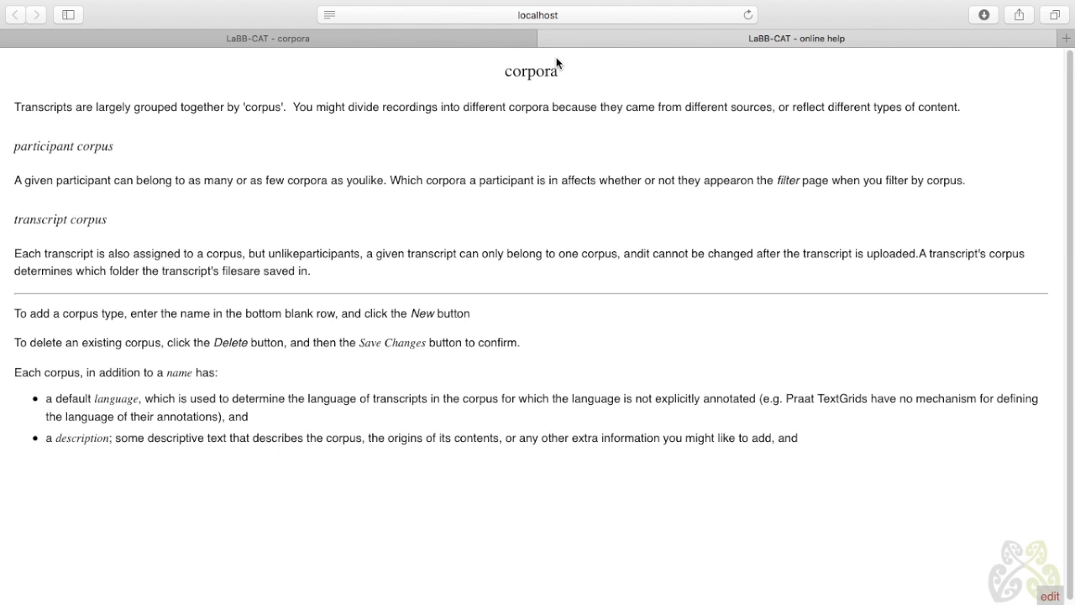
click(546, 38)
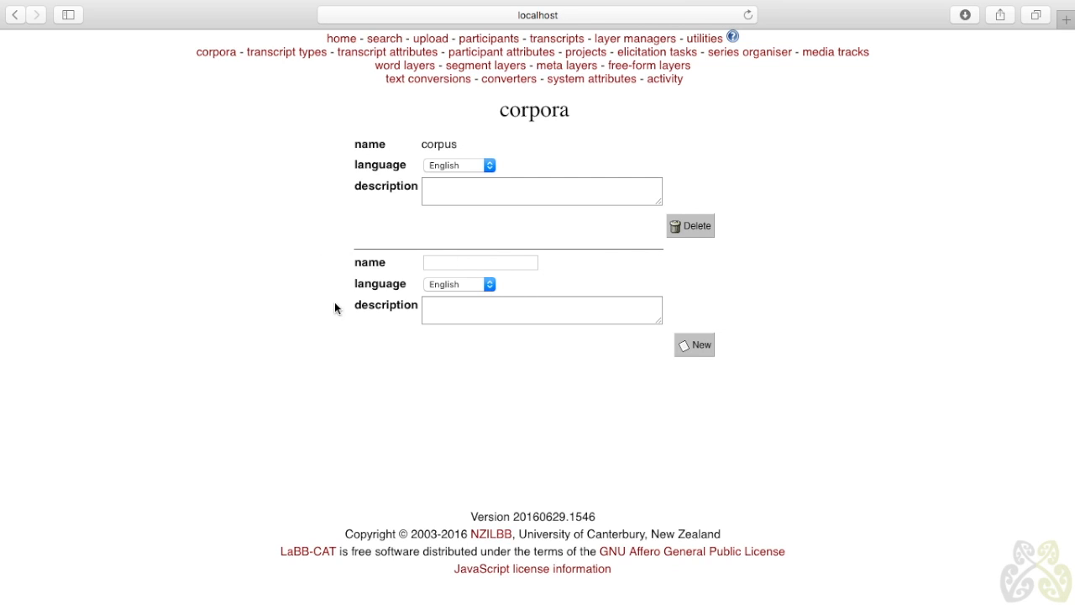
Step: Add a new English corpus named QB with the description "QuakeBox recordings"
click(446, 261)
text(QB)
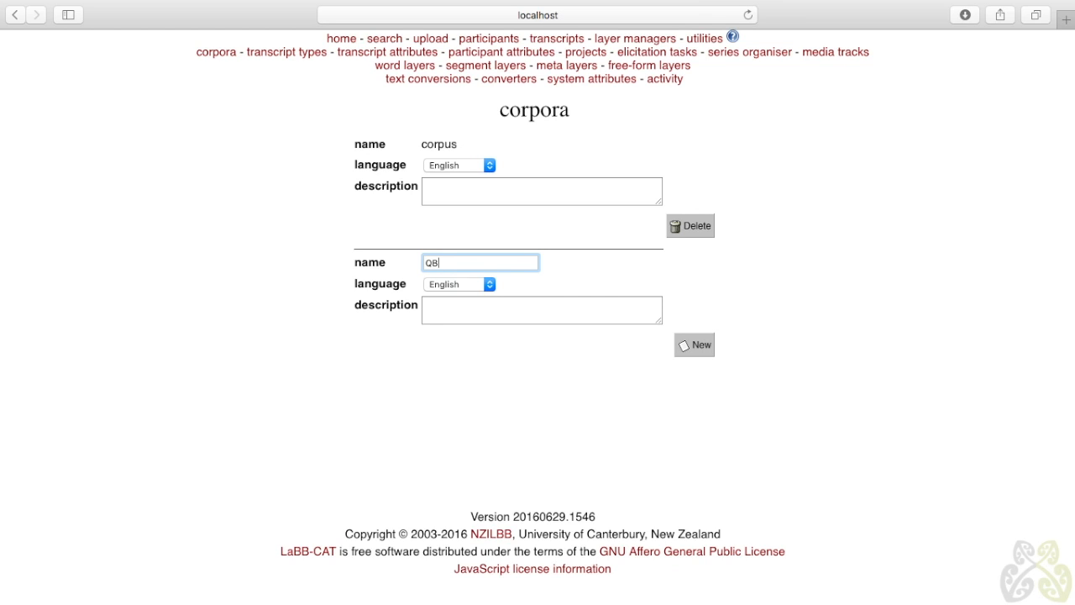
click(423, 315)
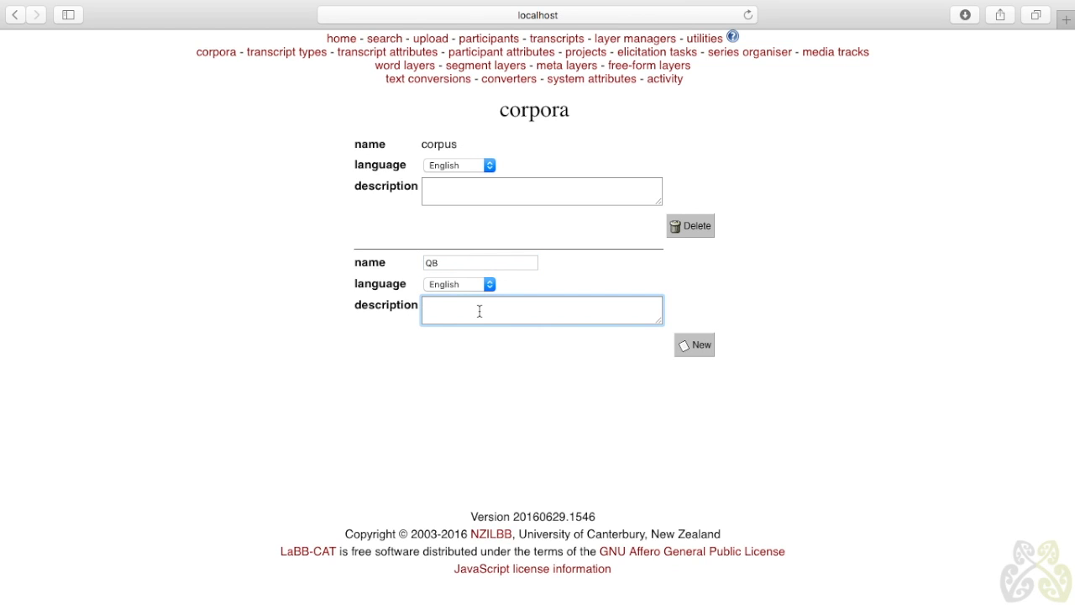
text(QuakeBox recordings)
click(706, 351)
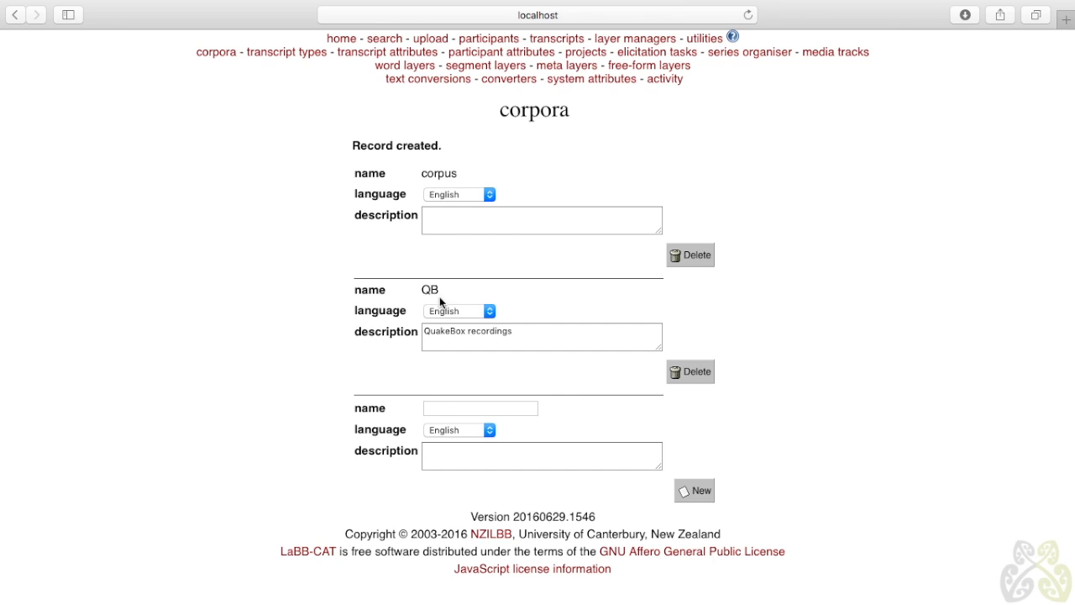
Step: Add a new English corpus named UC with the description "Campus recordings"
click(442, 407)
text(UC)
click(432, 449)
text(Campus r)
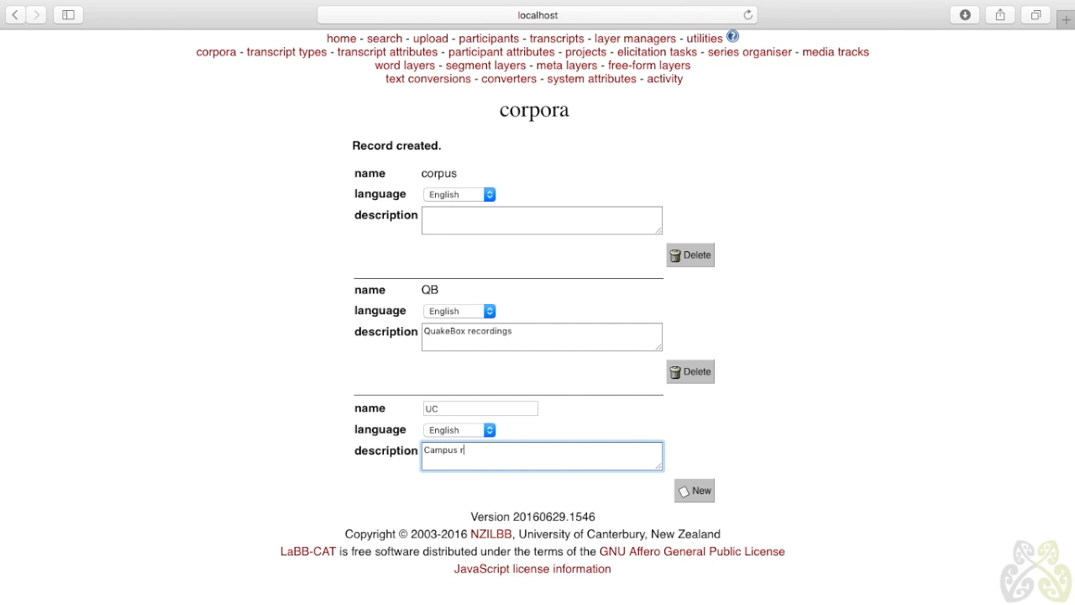
text(ecordings)
click(697, 493)
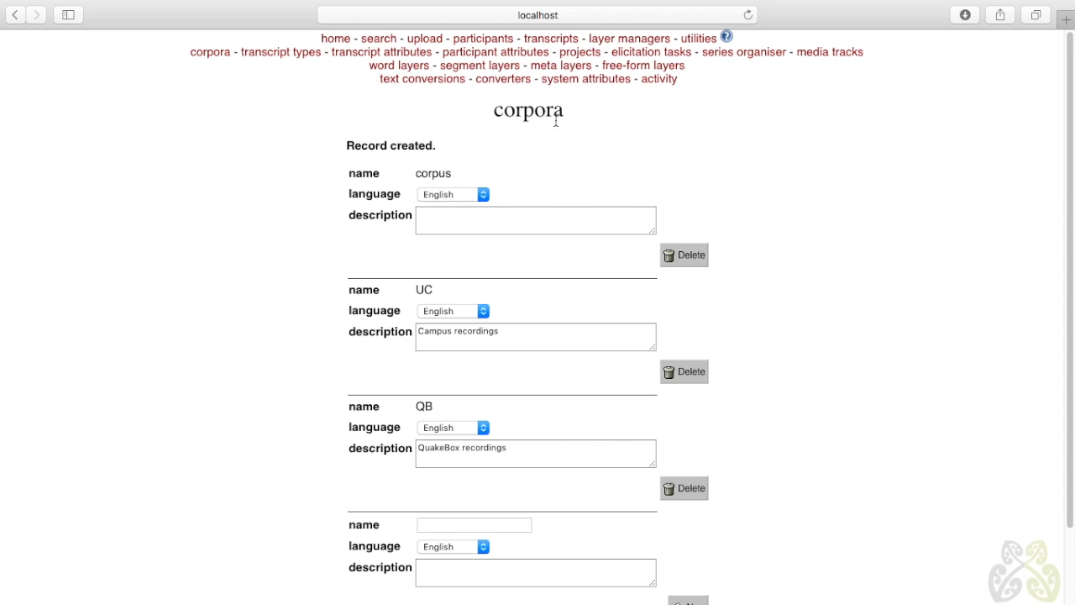
Step: Delete the default corpus named "corpus", confirm the deletion and save the changes
click(690, 256)
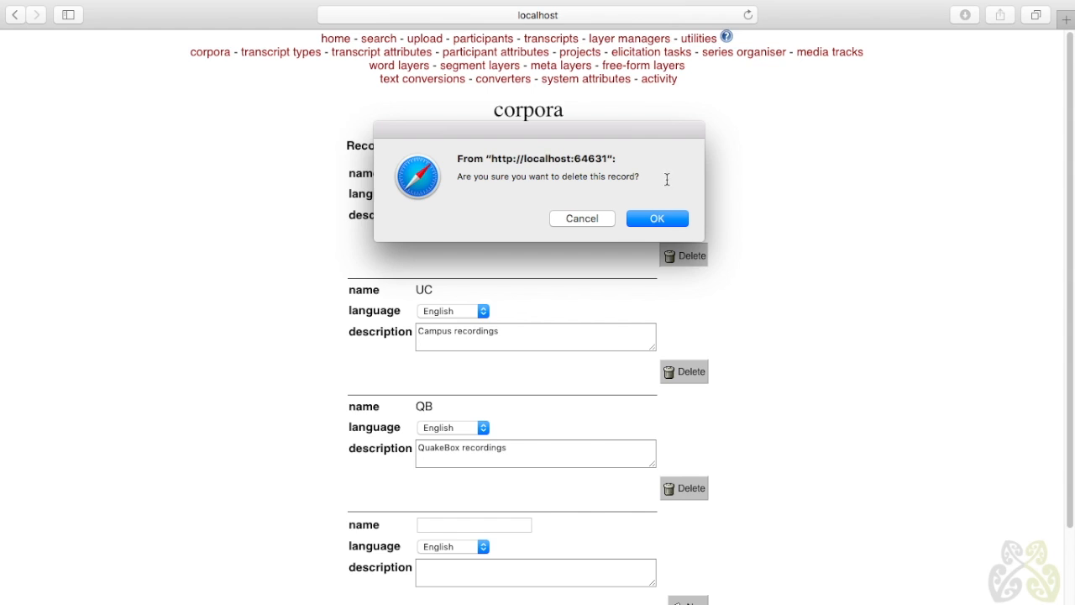
click(655, 217)
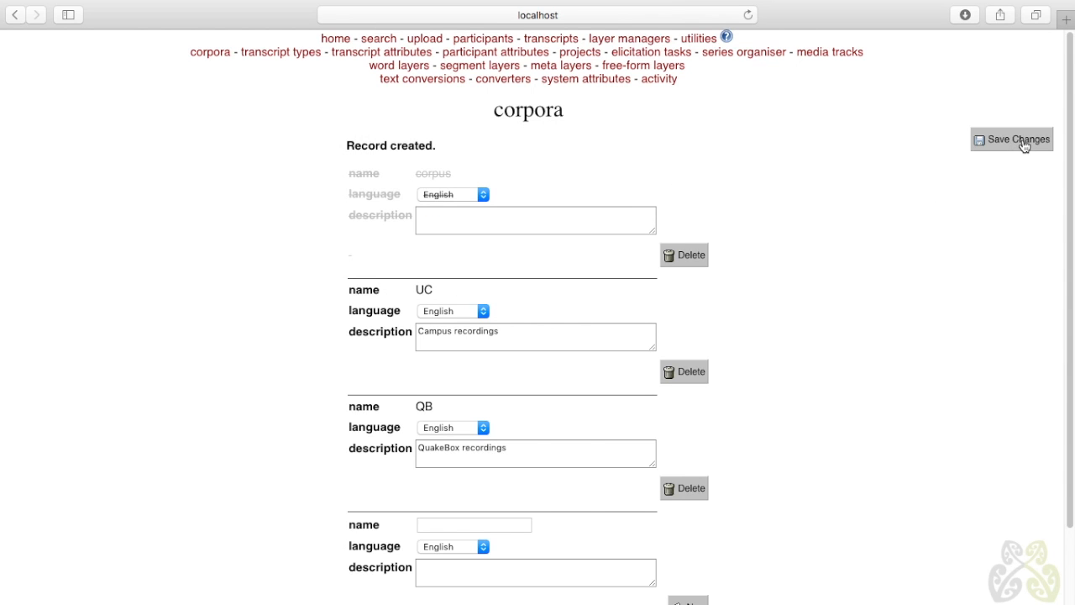
click(1022, 141)
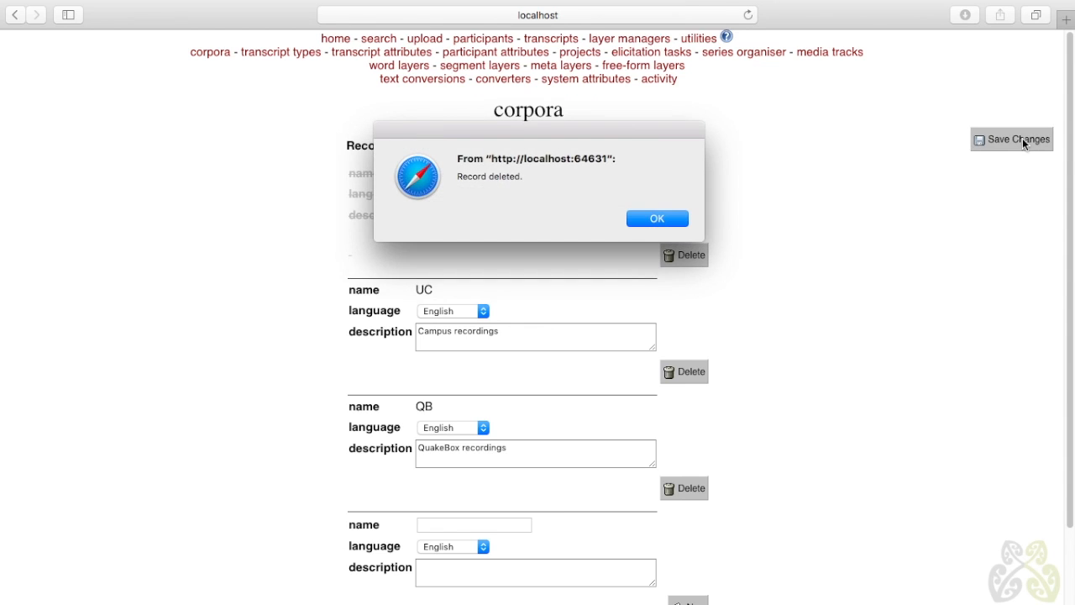
Step: Dismiss the deletion notice and add a new transcript type named monologue
click(638, 218)
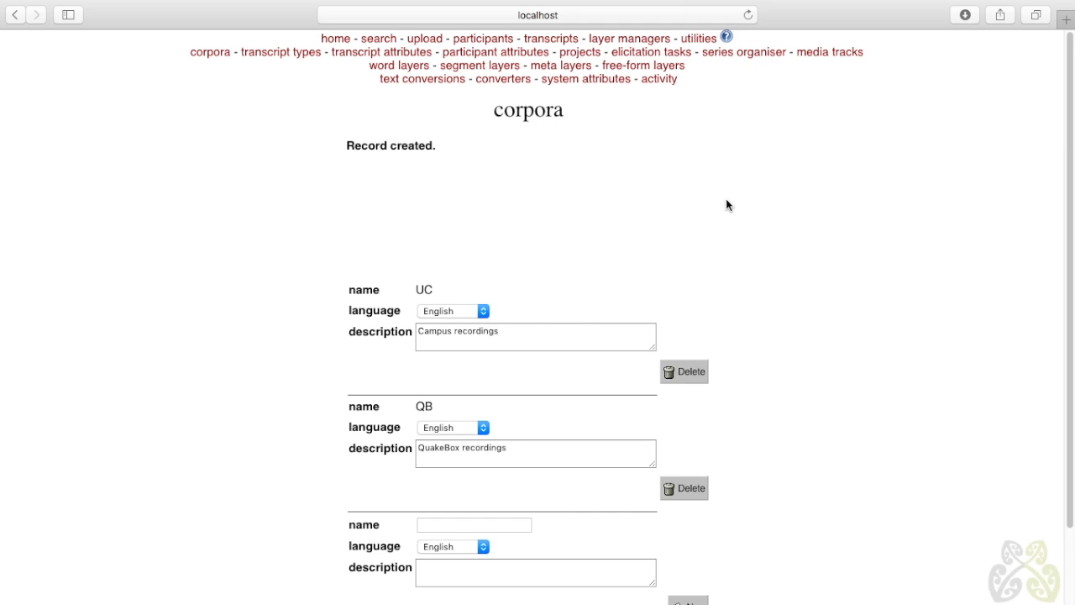
click(302, 55)
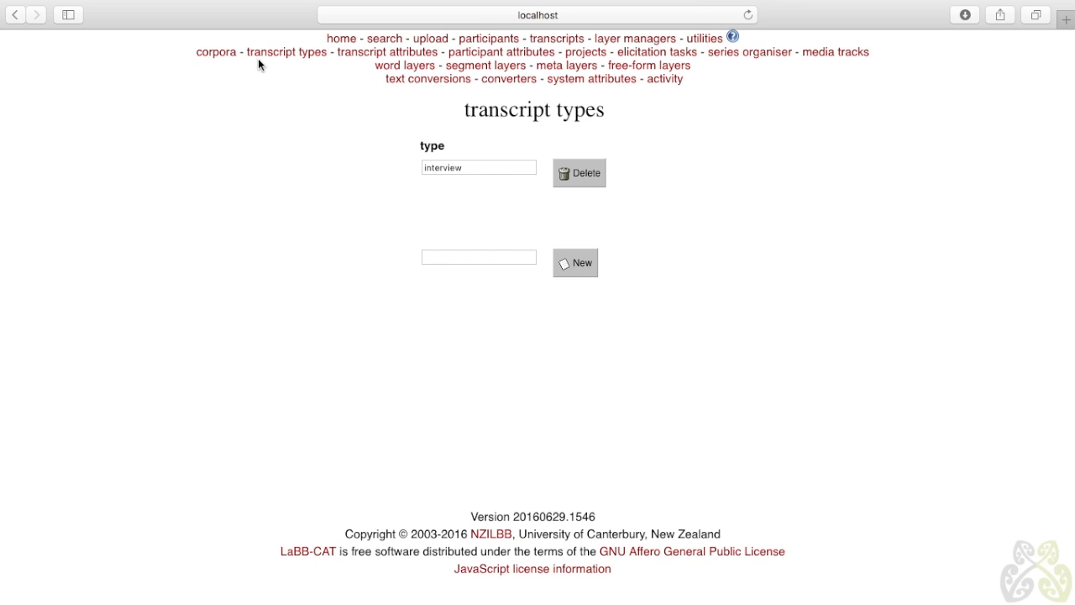
click(431, 258)
text(monoloue)
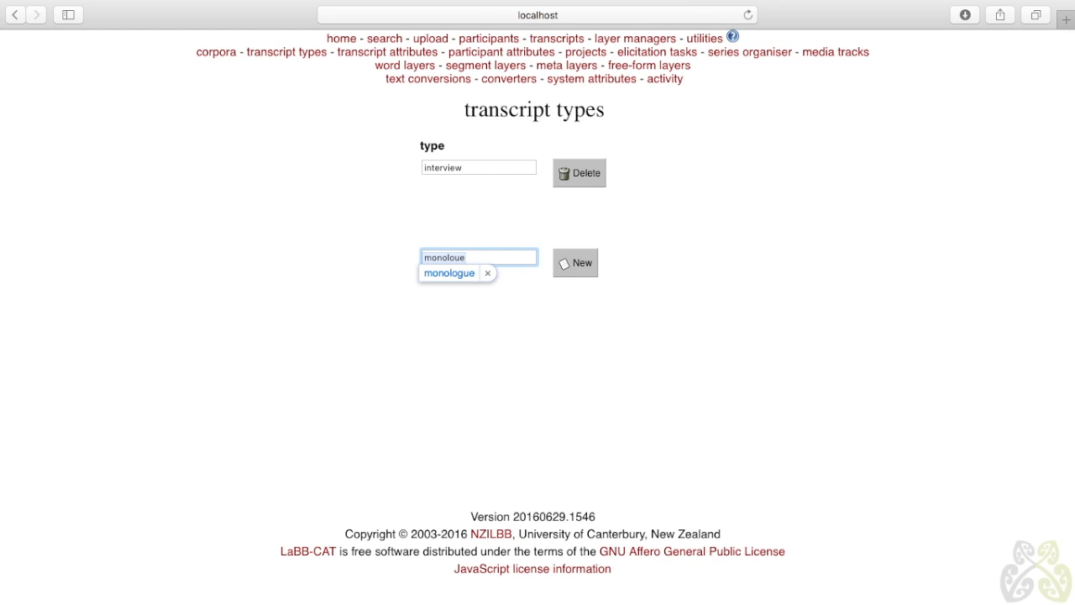
click(447, 273)
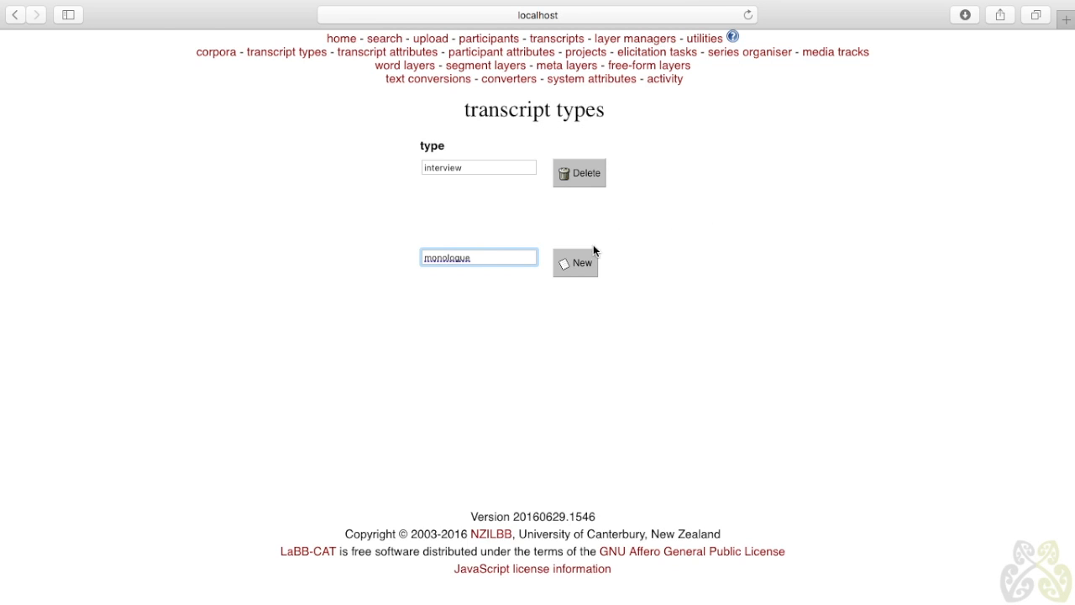
click(579, 264)
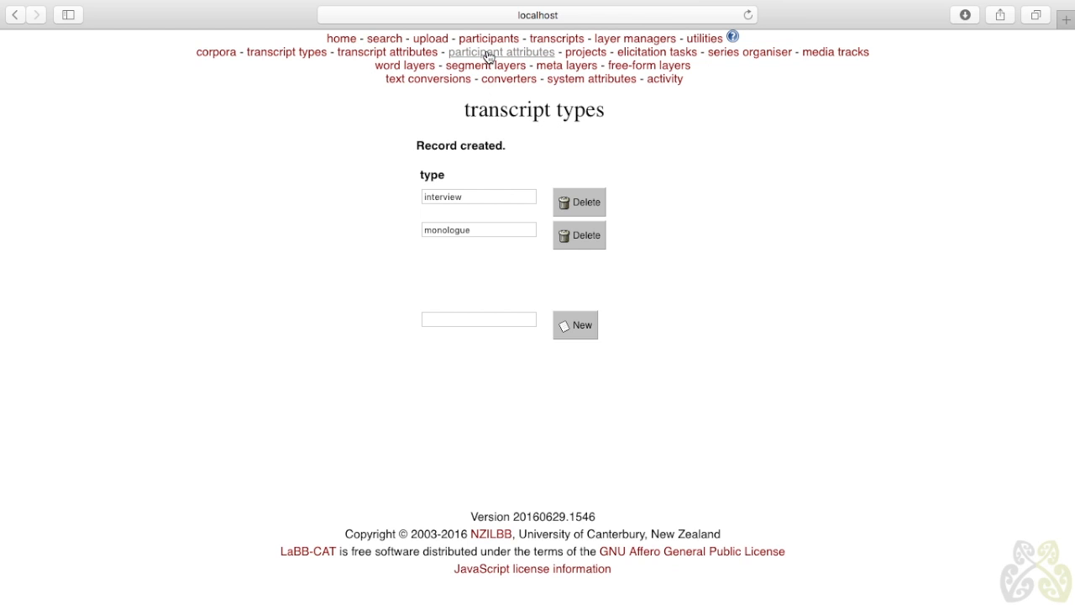
Step: Begin a new participant attribute in the General category named age_category, with the label "Age" and description "Age Category"
click(516, 52)
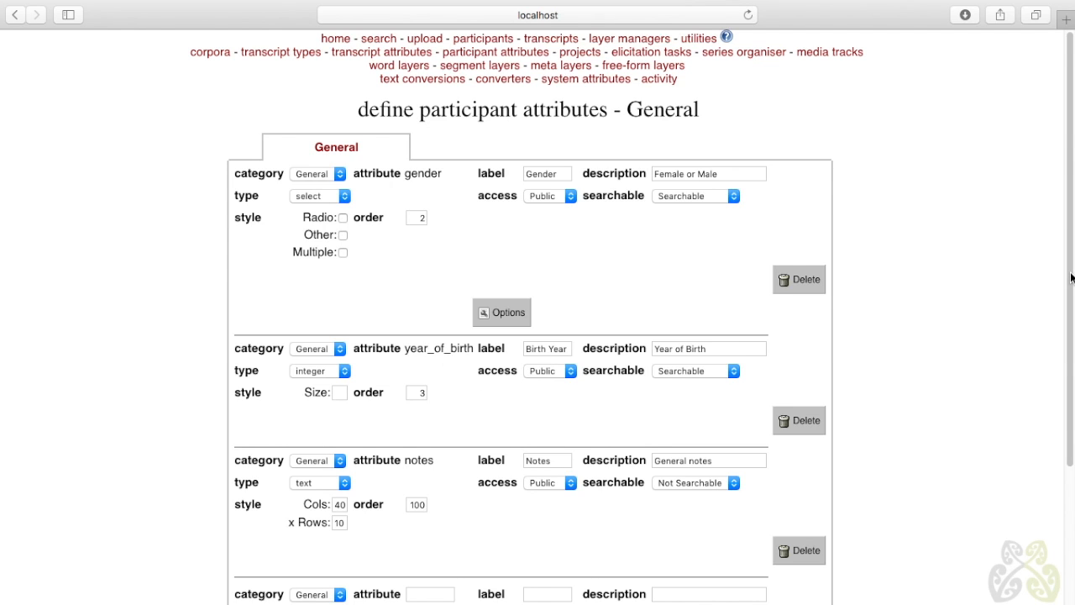
drag(1071, 277, 1070, 401)
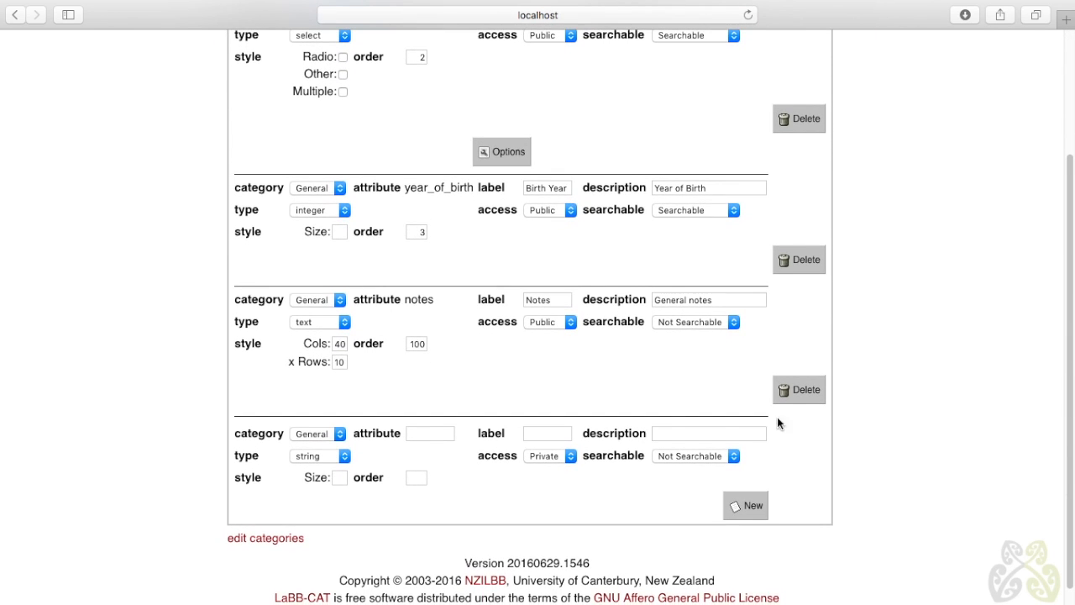
click(419, 435)
text(age_)
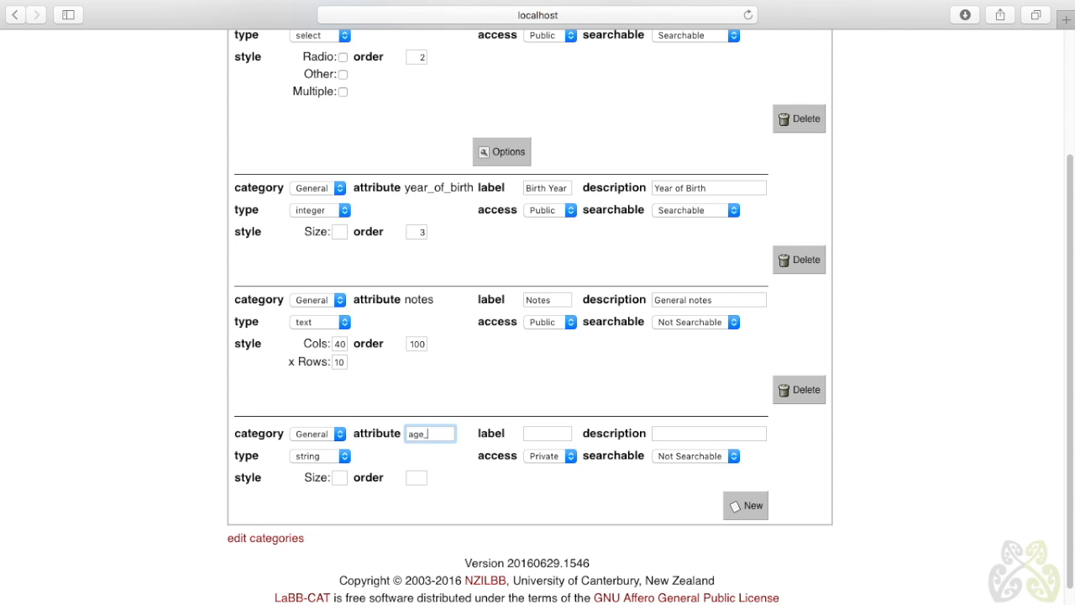
text(category)
click(534, 431)
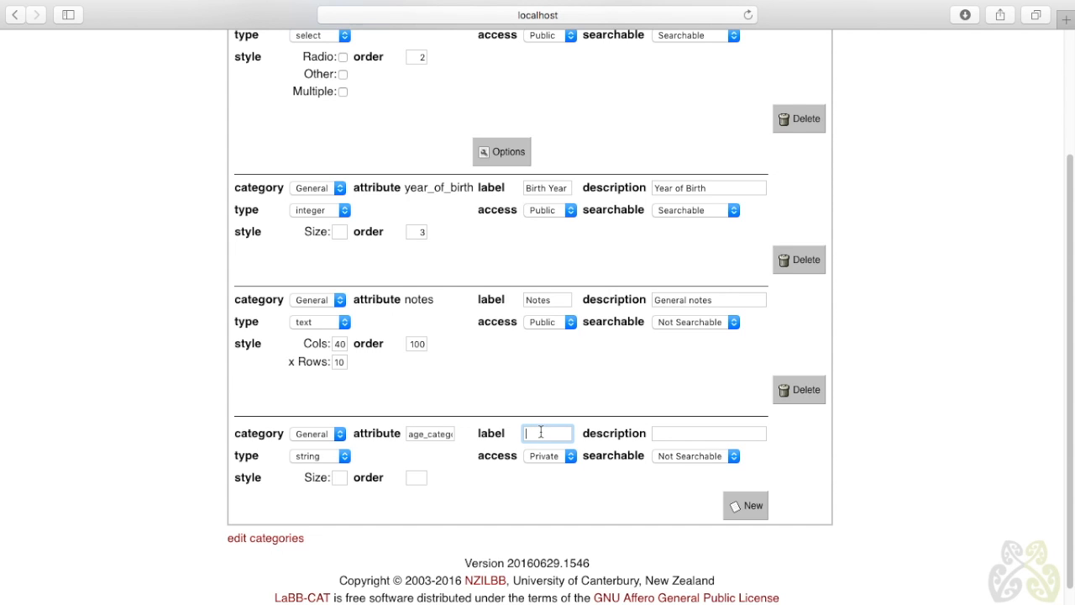
text(Age)
click(663, 434)
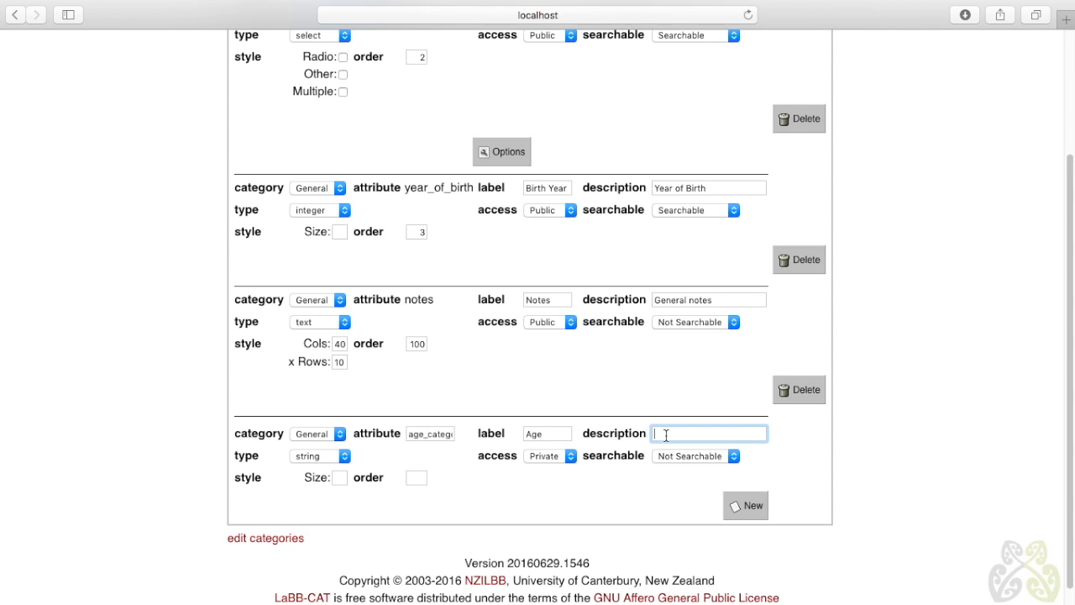
text(Age)
key(Tab)
click(727, 431)
Step: Set the new age attribute to type select, Searchable and order 4, and create it
click(341, 455)
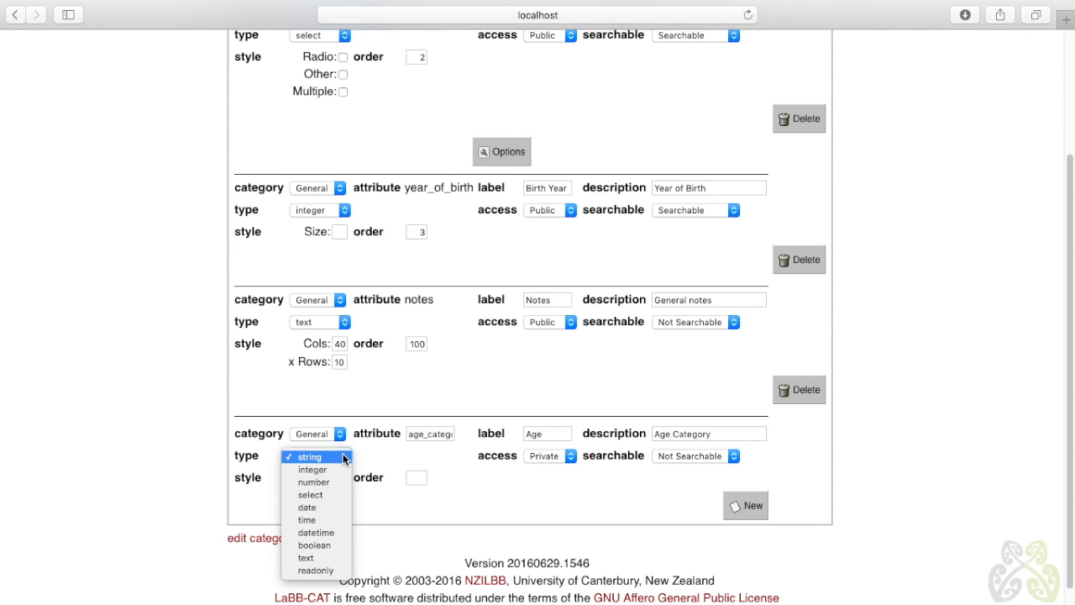
click(312, 495)
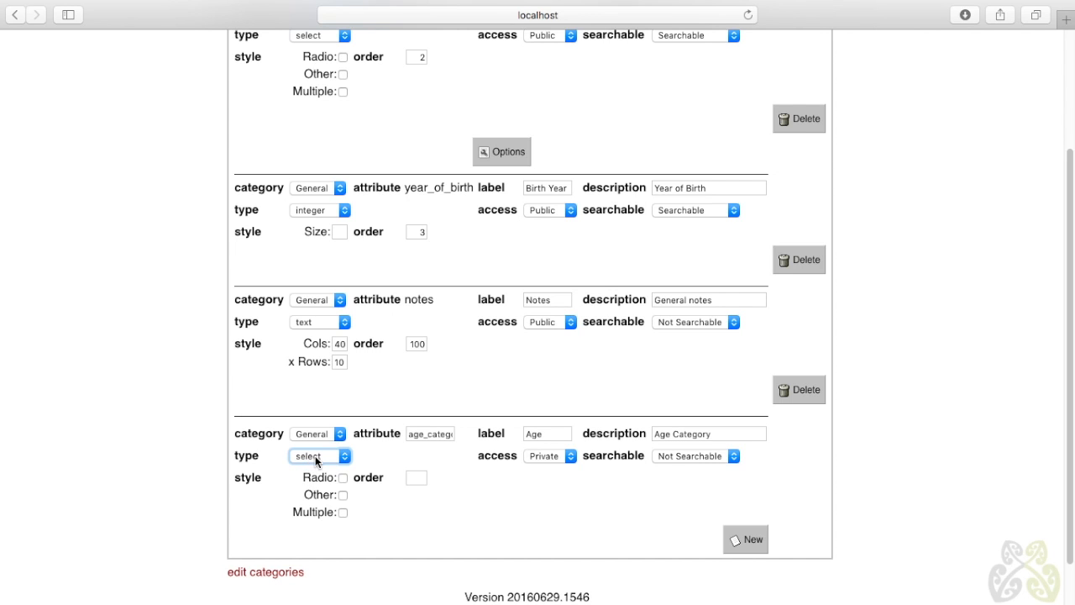
click(704, 455)
click(691, 469)
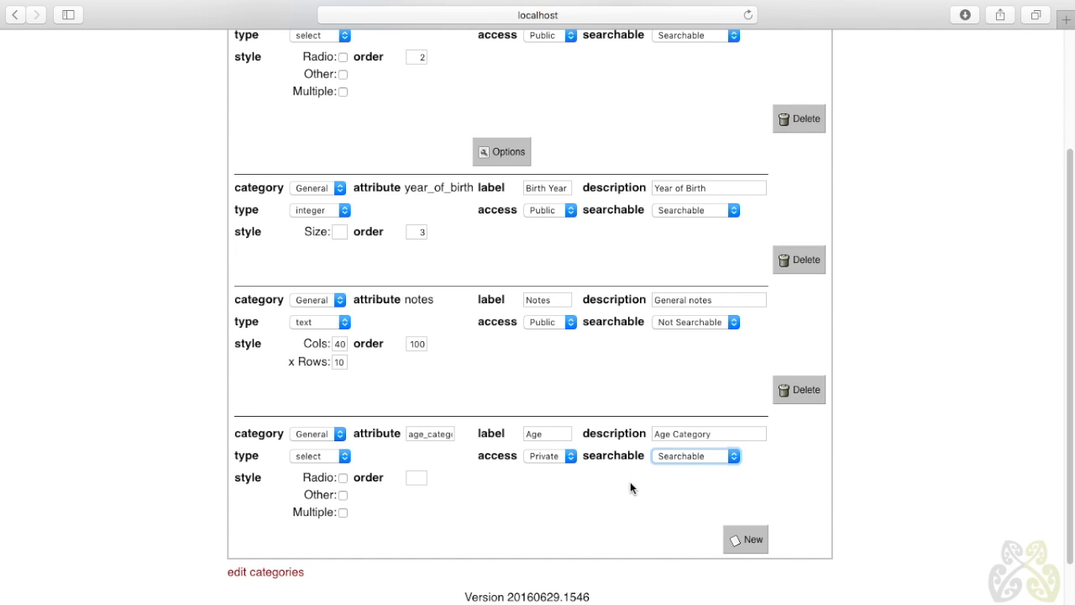
click(418, 477)
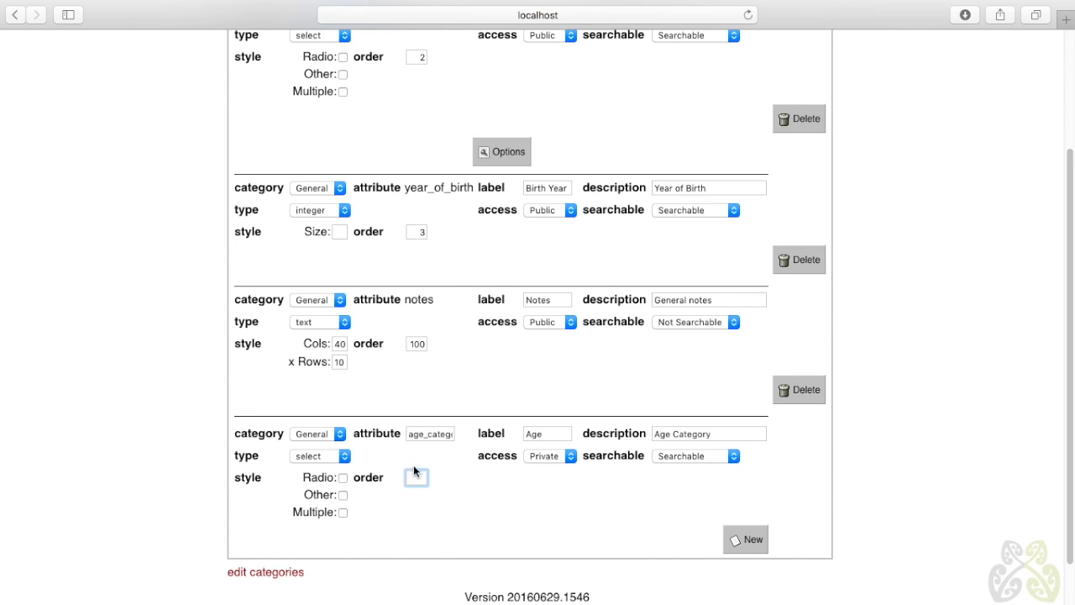
text(4)
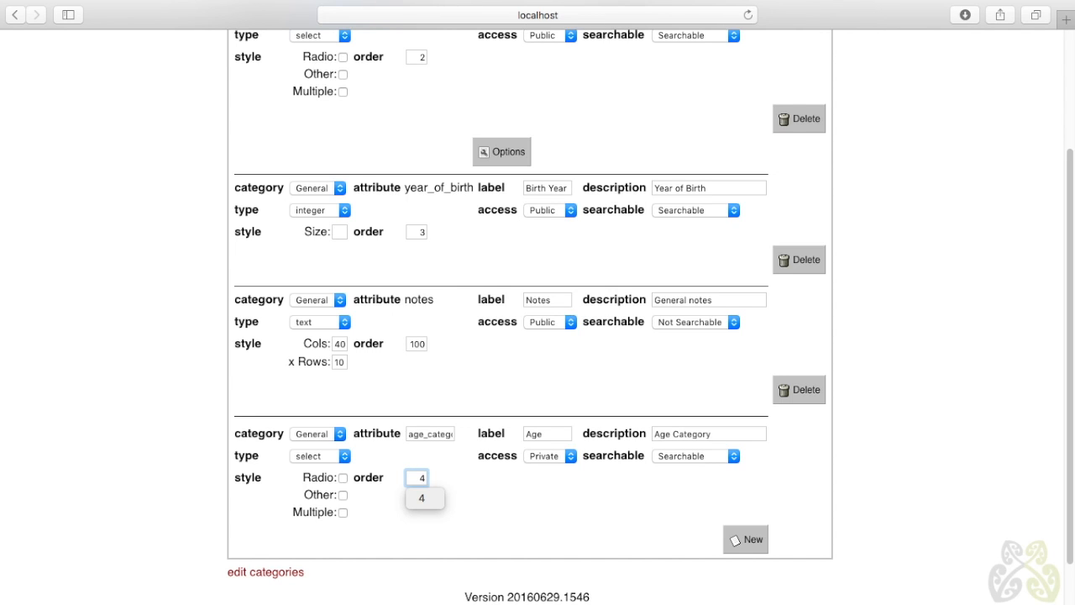
click(751, 541)
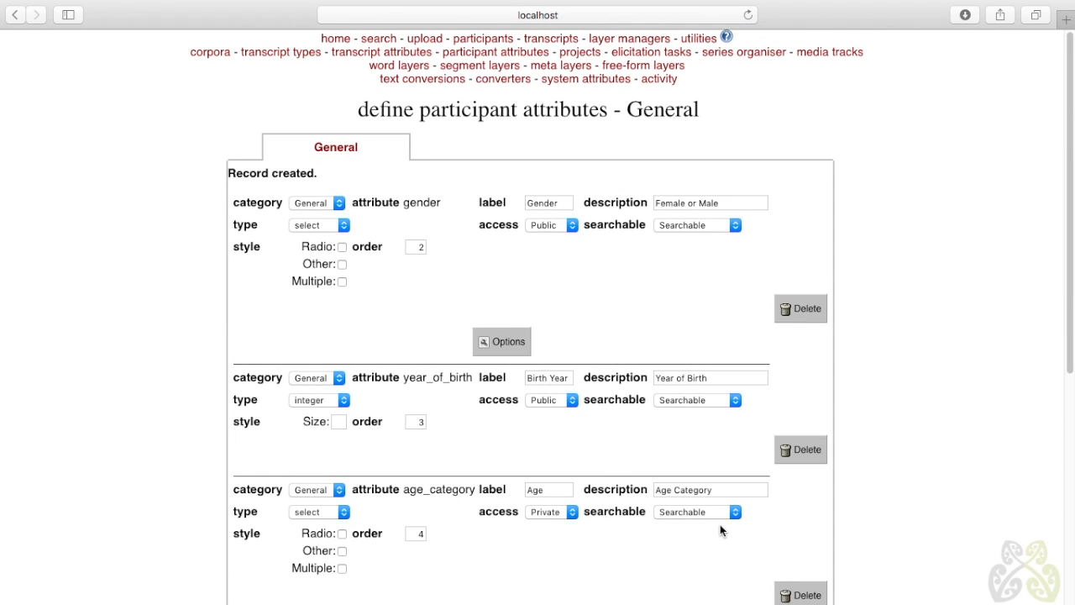
Step: Open the options of the age_category attribute and add the value 18-25 with the description "18-25 years"
scroll(690, 512, down, 1)
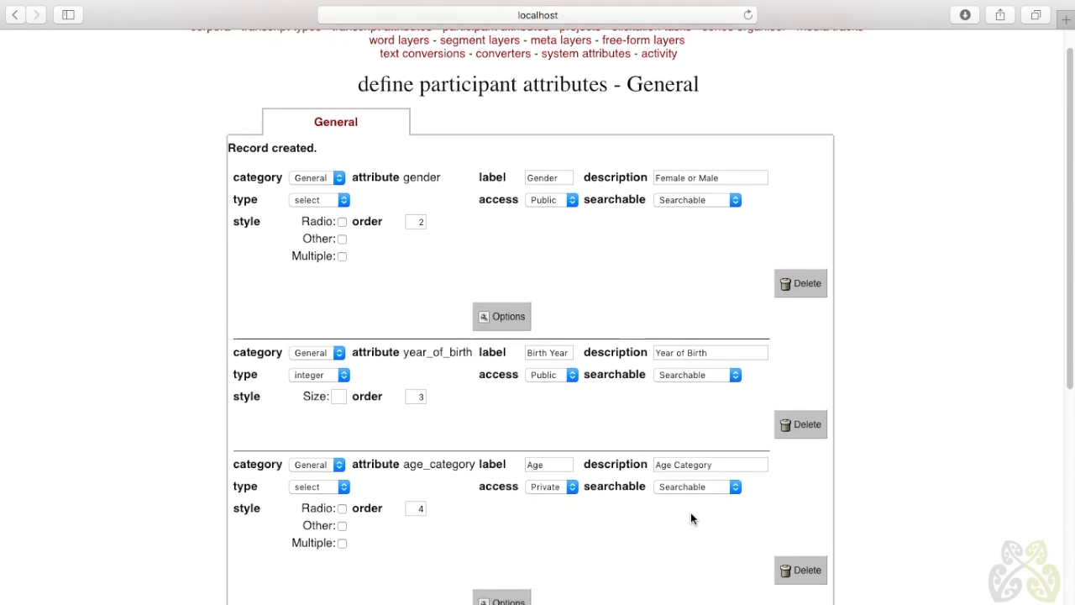
scroll(690, 512, down, 3)
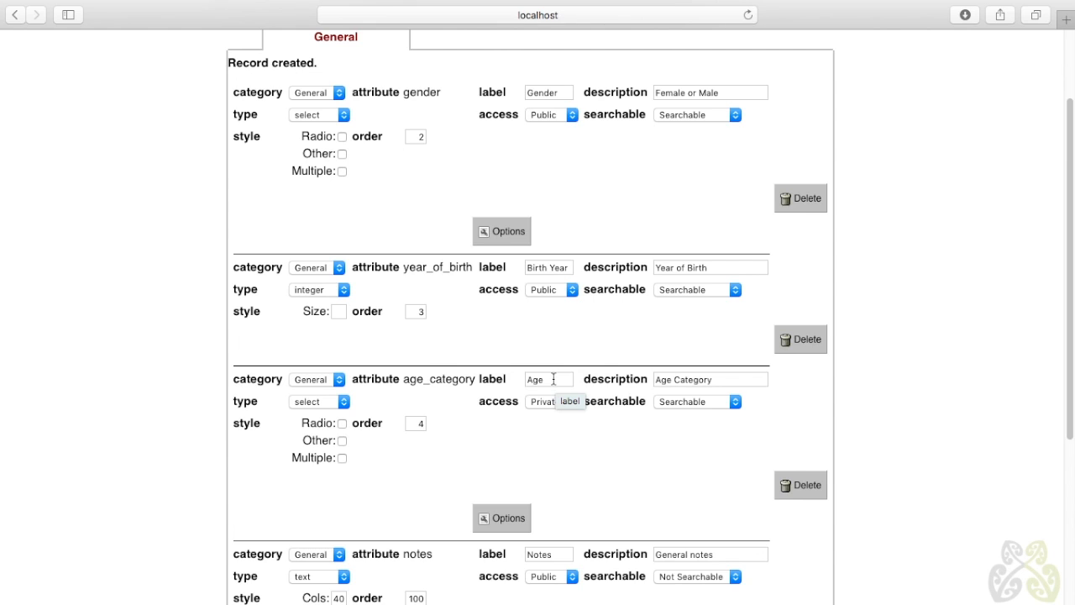
click(509, 519)
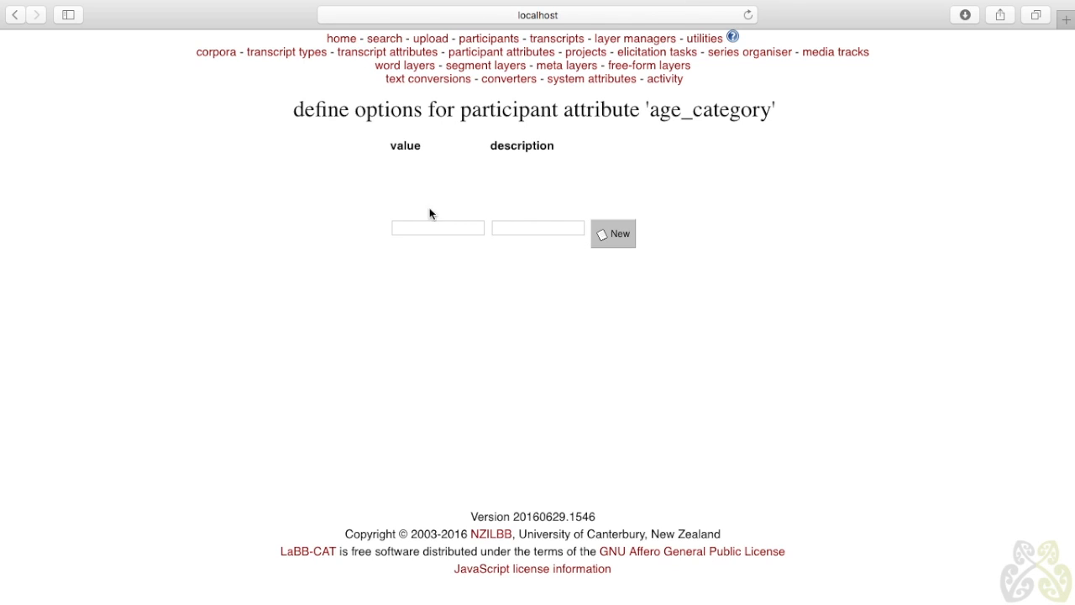
click(414, 229)
text(18-25)
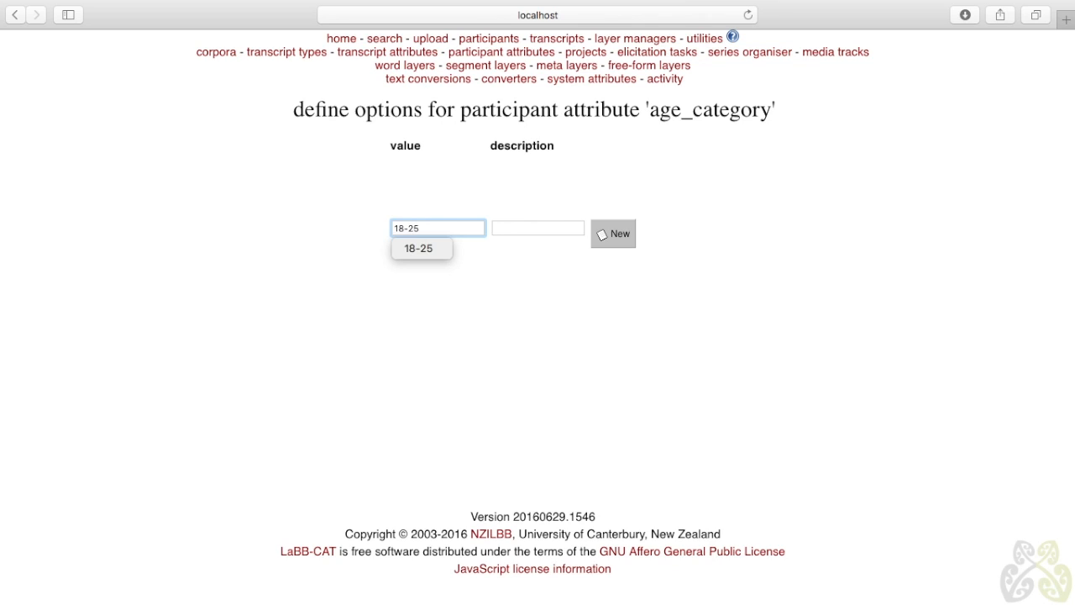
key(Tab)
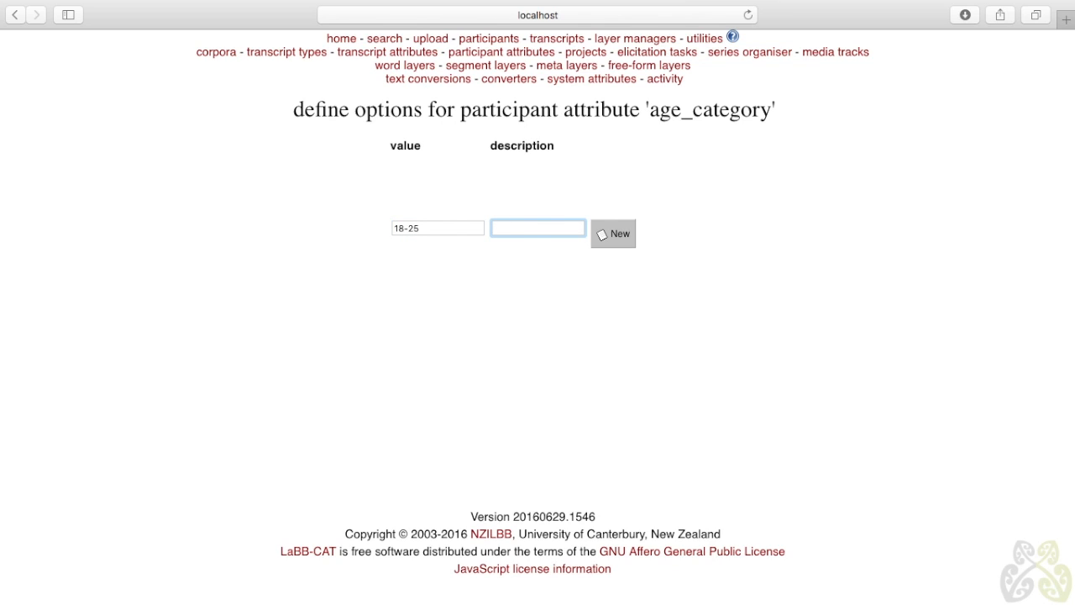
text(18-)
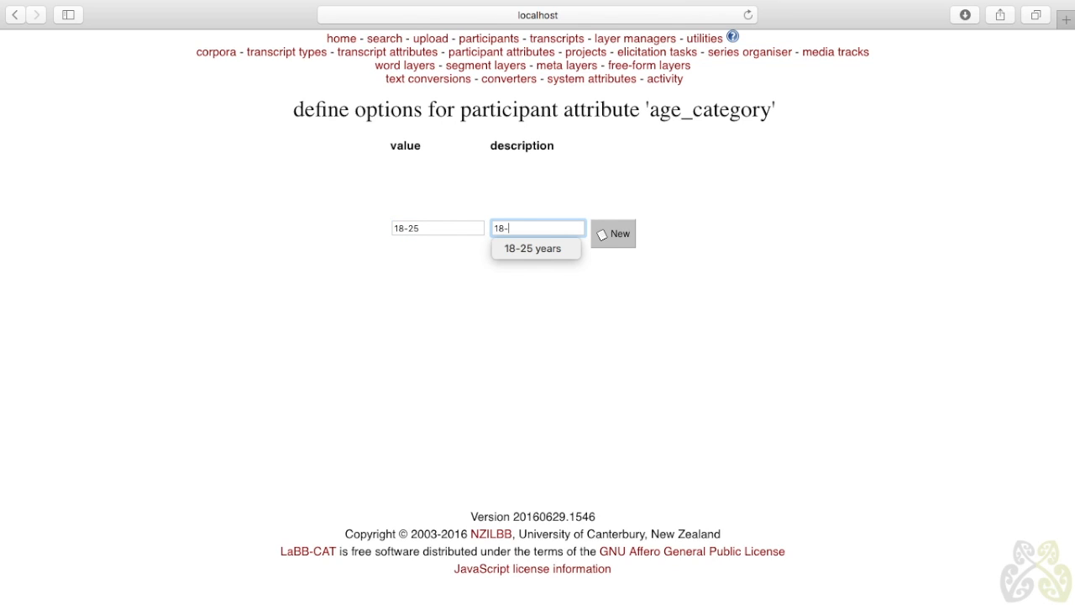
text(25 years)
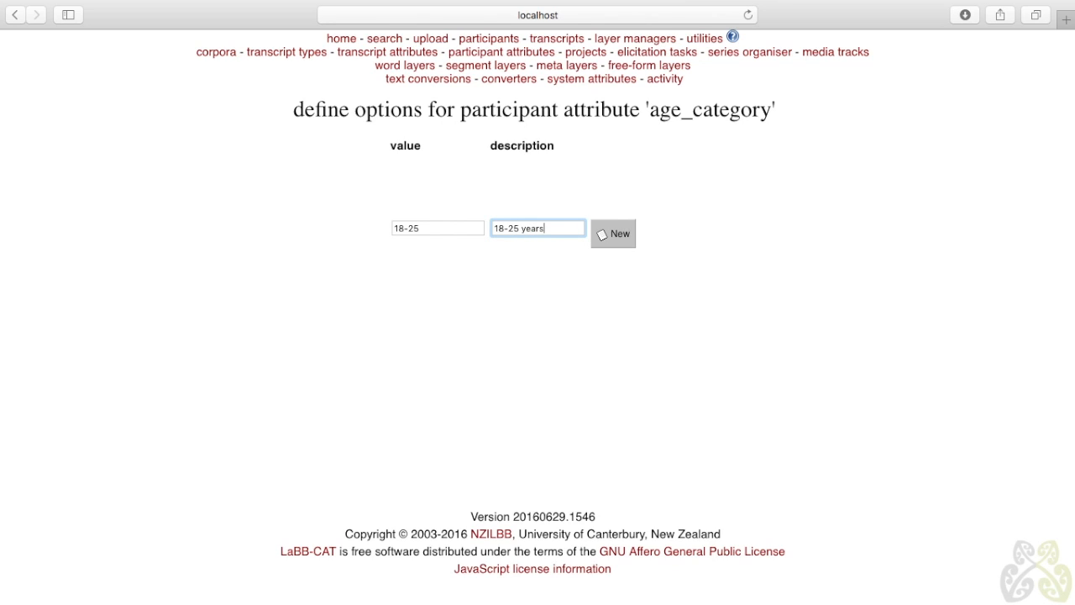
click(619, 233)
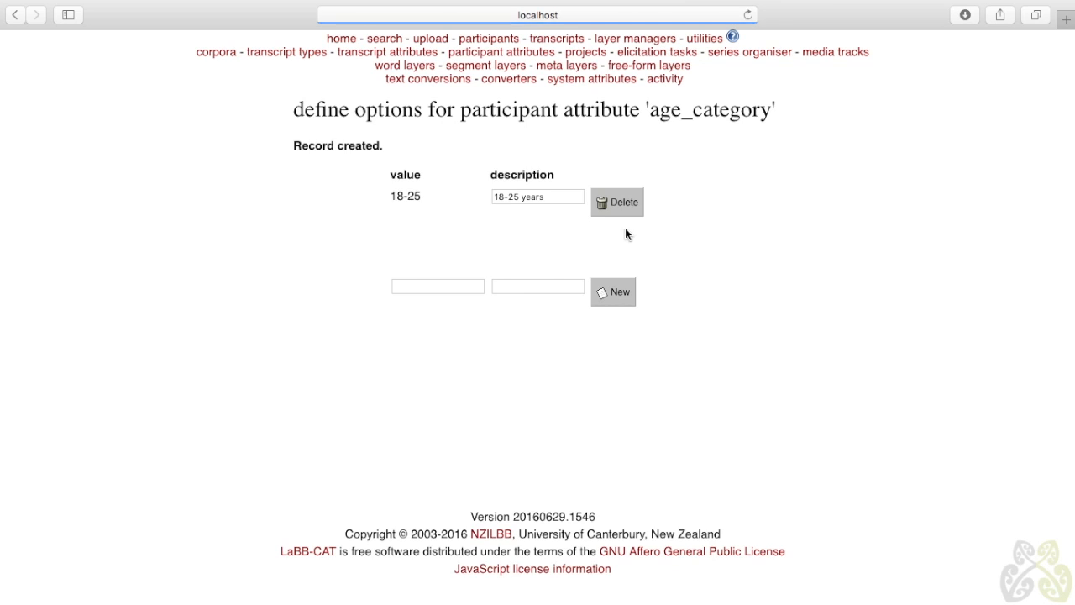
Step: Add the age_category option 26-35 with the description "26-35 years"
click(421, 285)
text(26-)
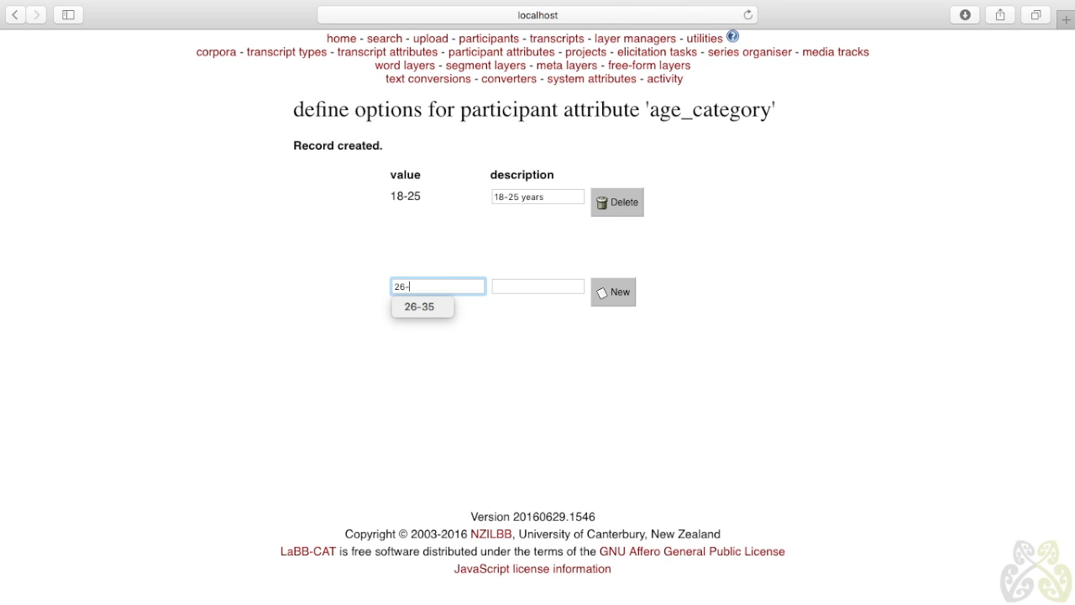
text(35)
key(Tab)
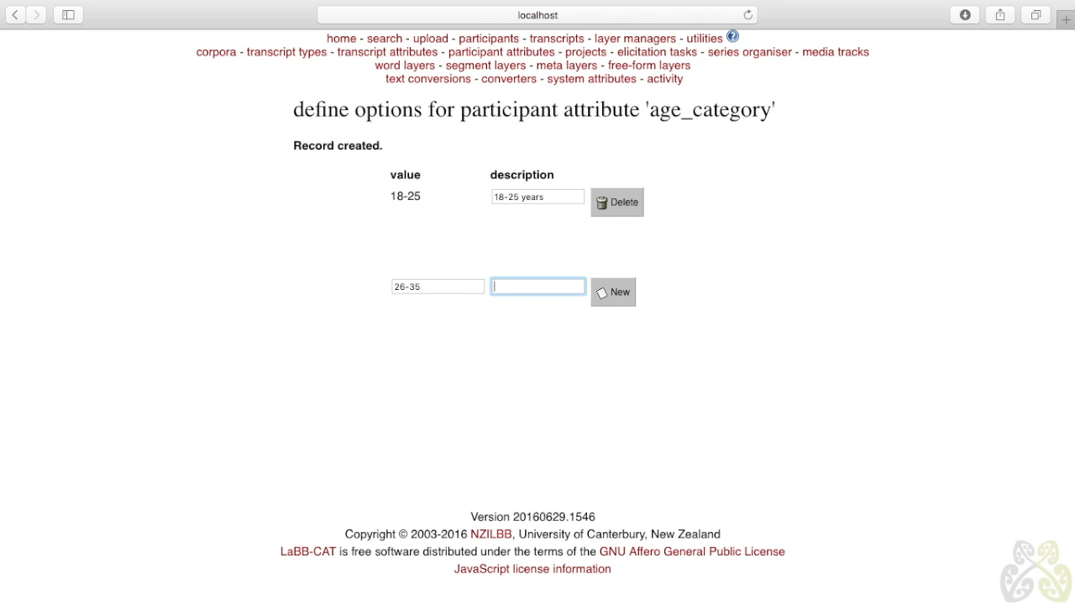
text(26-35 years)
click(622, 297)
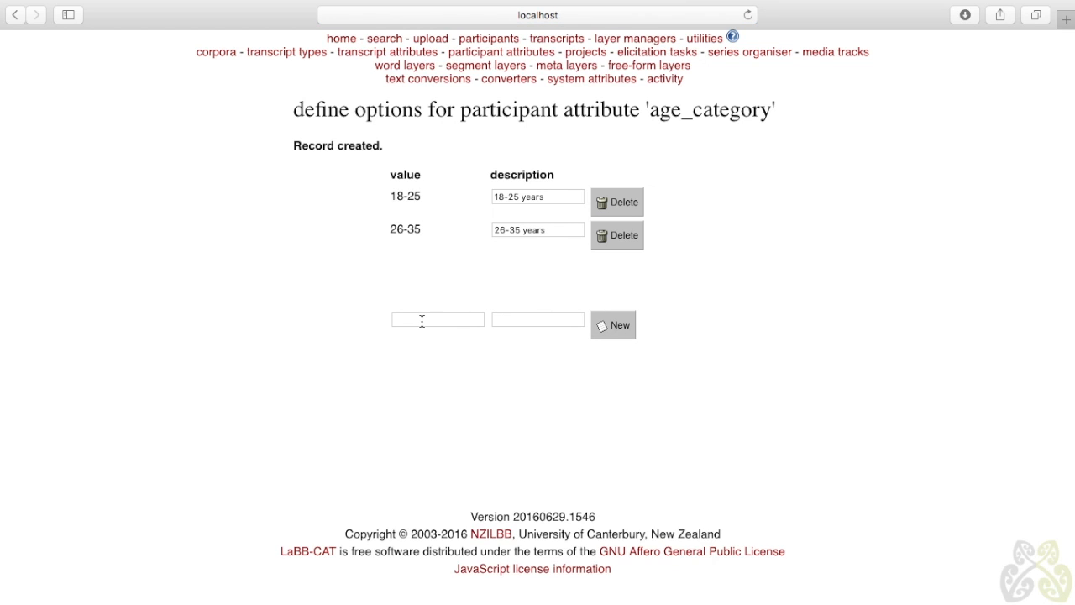
Step: Add the age_category option 36-45 with the description "36-45 years"
click(422, 319)
text(36-45)
key(Tab)
text(3)
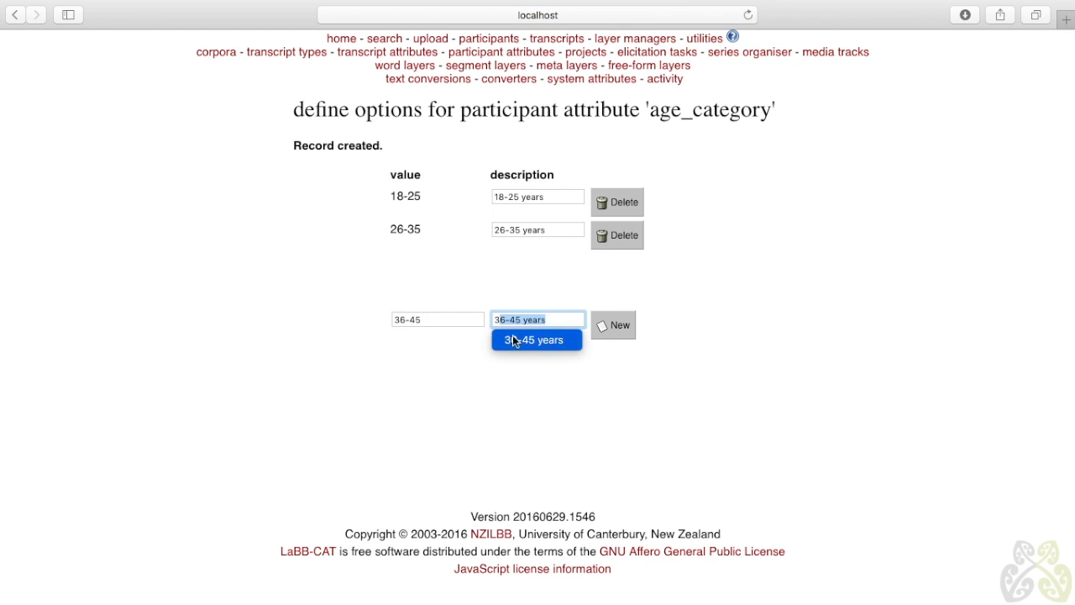
key(Return)
Step: Add the age_category option 46-55 with the description "46-55 years"
click(436, 353)
text(4)
key(Tab)
text(4)
key(Return)
Step: Add the age_category options 56-65 and 66-75, described as "56-65 years" and "66-75 years"
click(446, 387)
text(5)
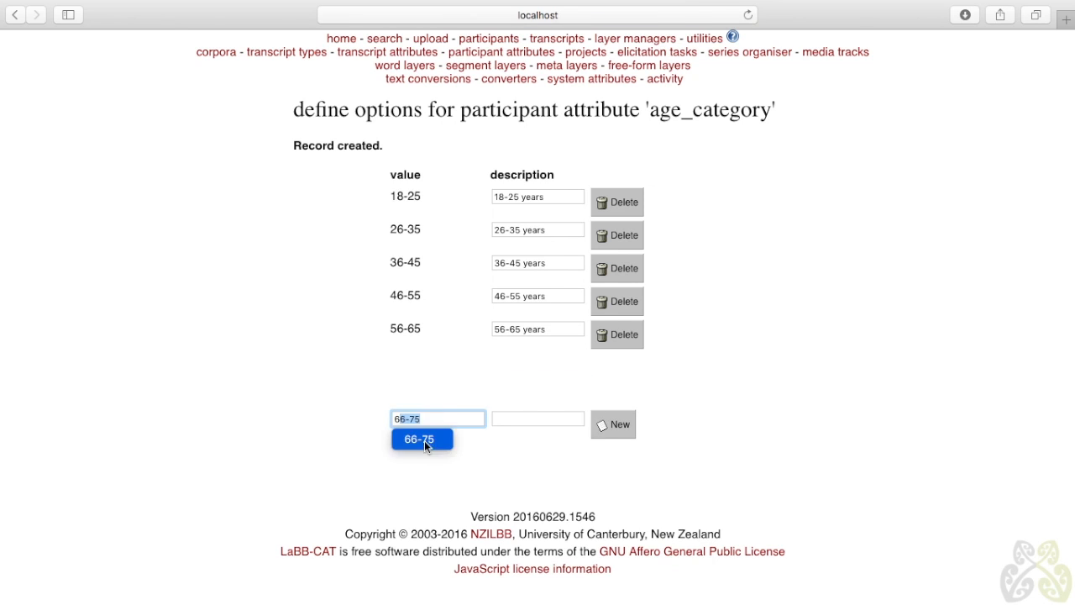
key(Tab)
text(6)
key(Return)
Step: Add the age_category option 76-85 with the description "76-85 years"
click(436, 452)
text(7)
key(Tab)
text(7)
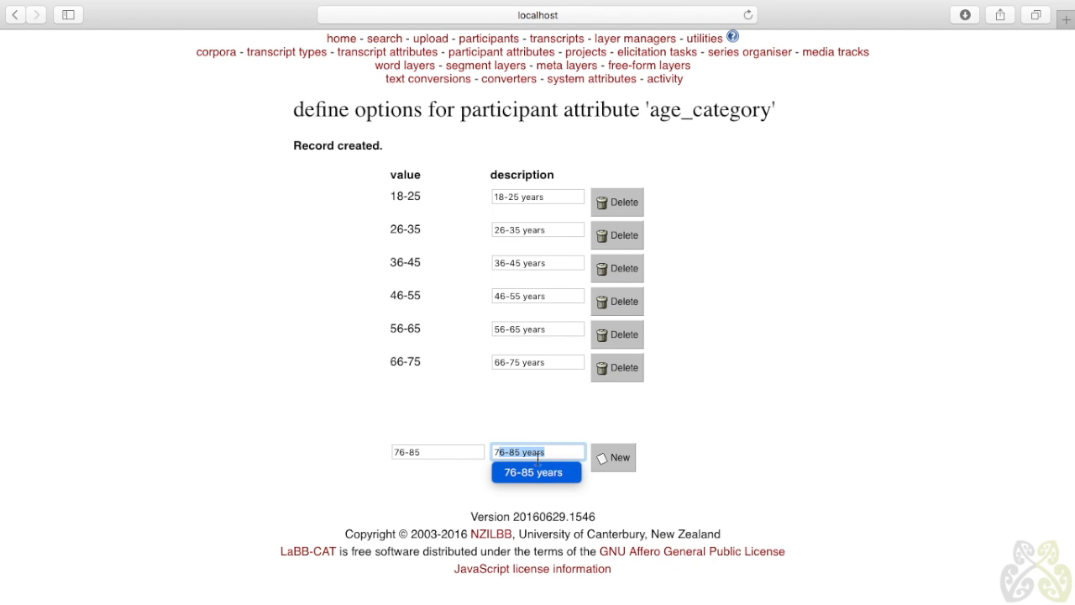
click(618, 457)
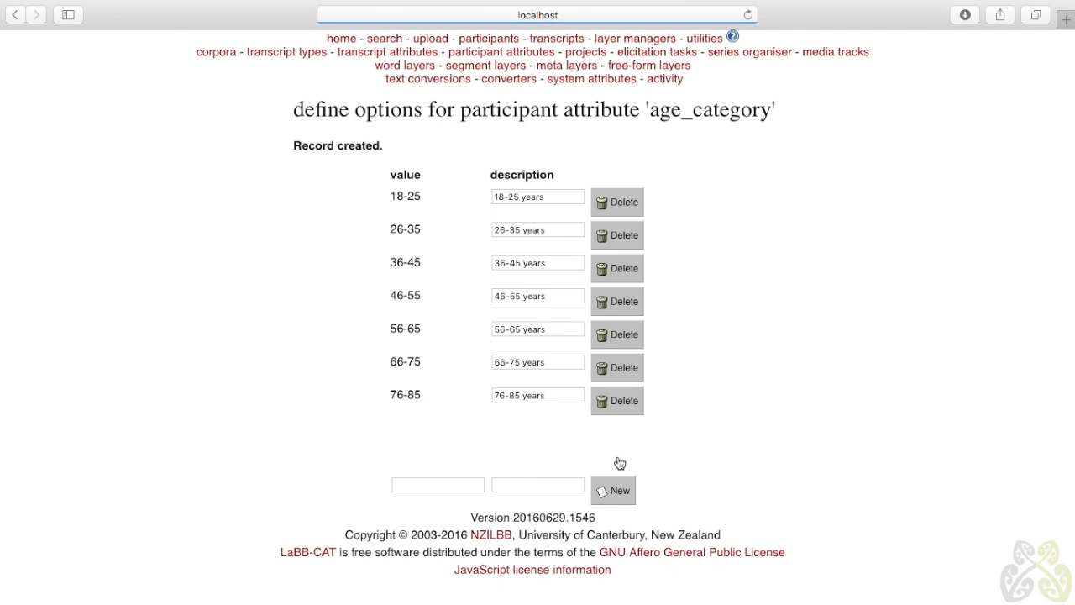
Step: Add the age_category option 85+ with the description "85 years or more"
click(422, 482)
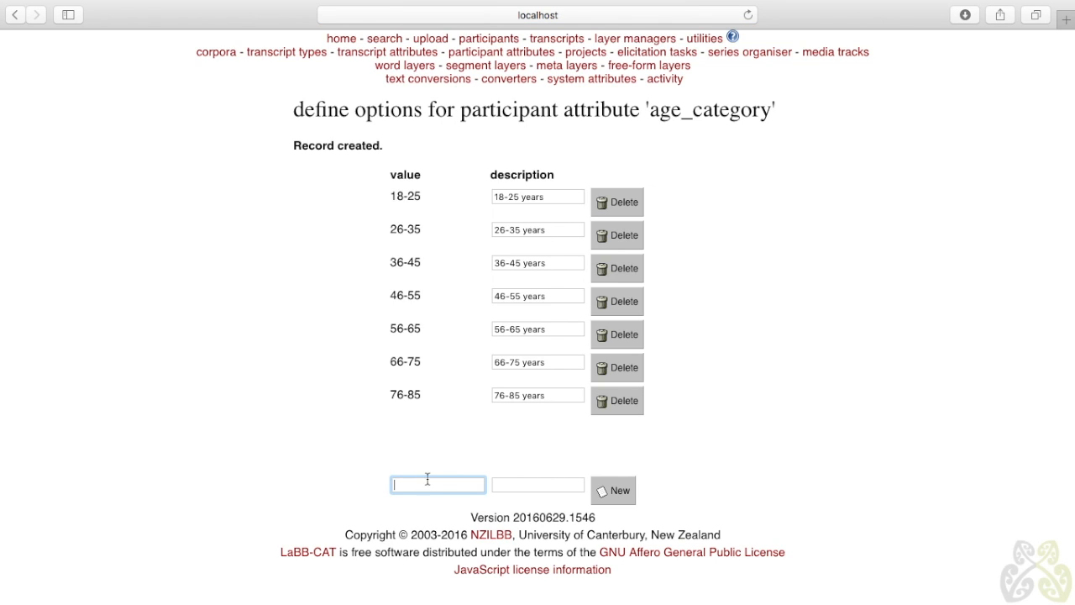
text(85)
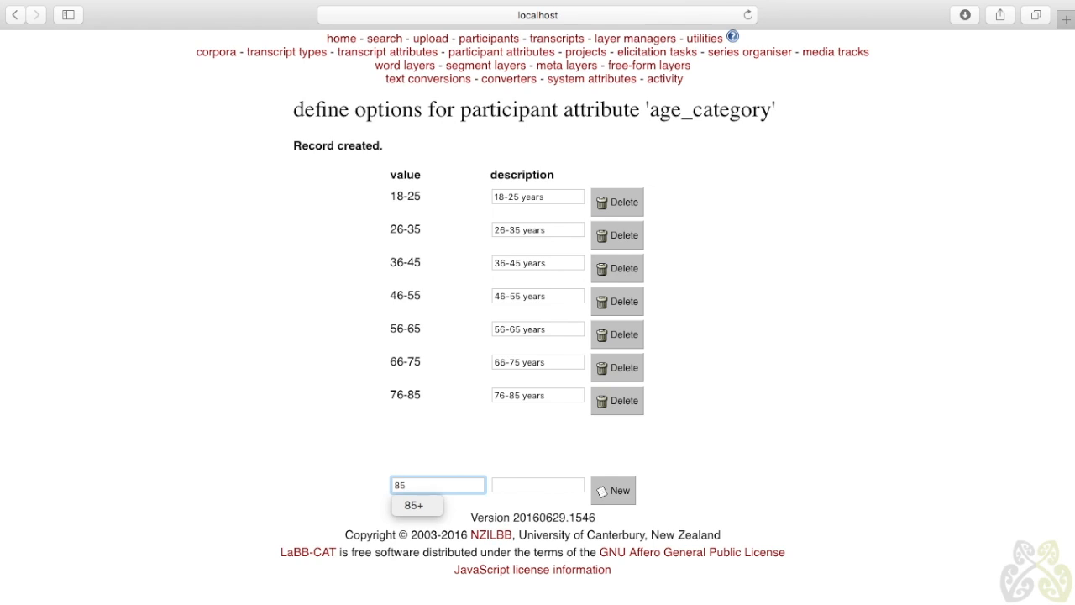
text(+)
click(498, 487)
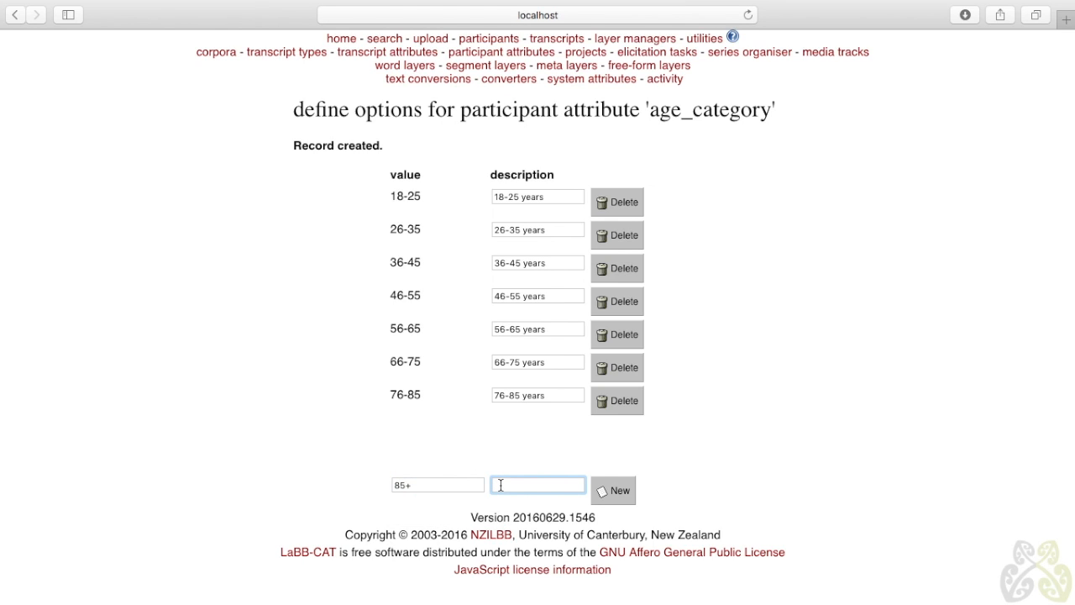
text(85)
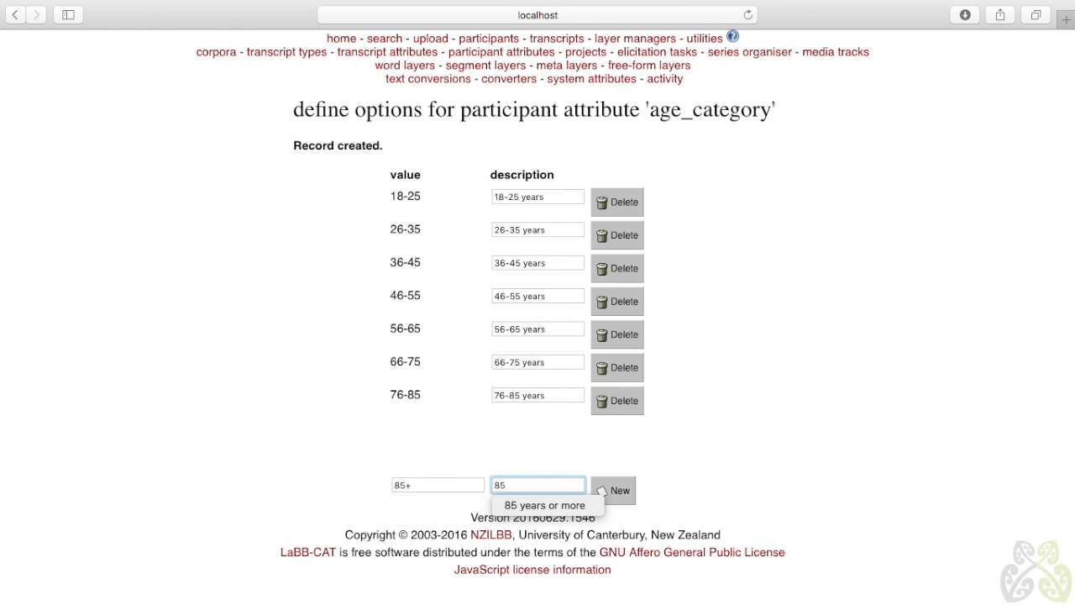
text( yea)
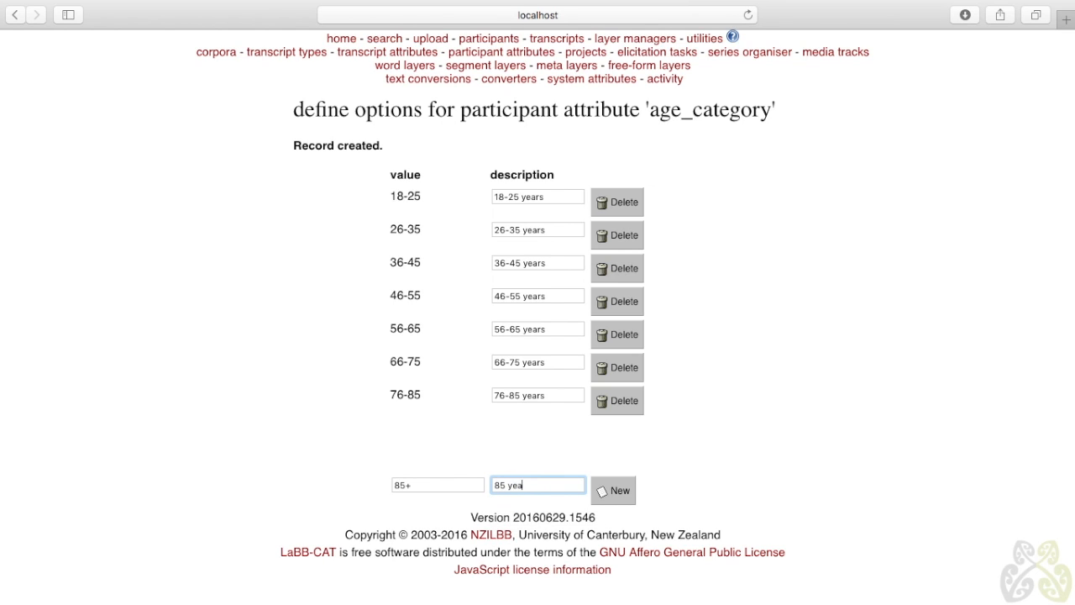
text(rs or more)
click(619, 491)
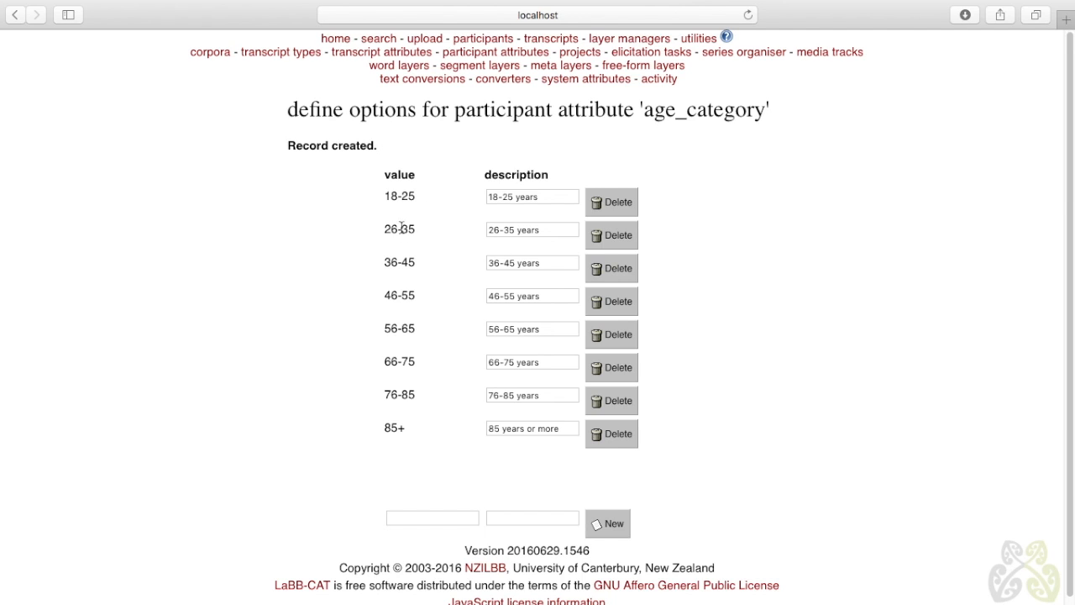
Step: Add an age_category option with an empty value and the description "[not specified]"
click(415, 517)
click(515, 517)
text([)
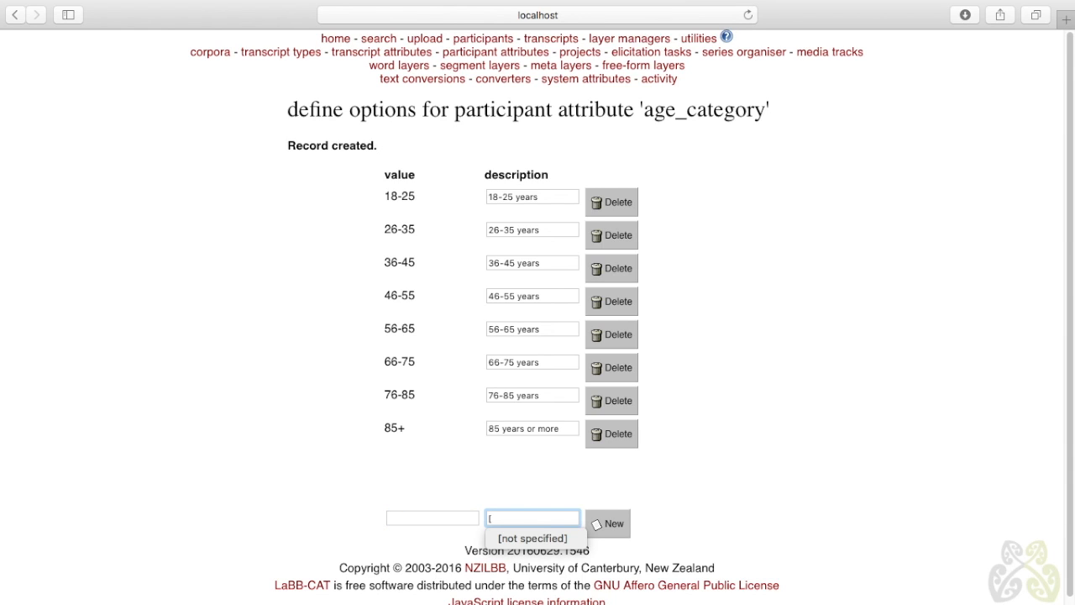
text(not )
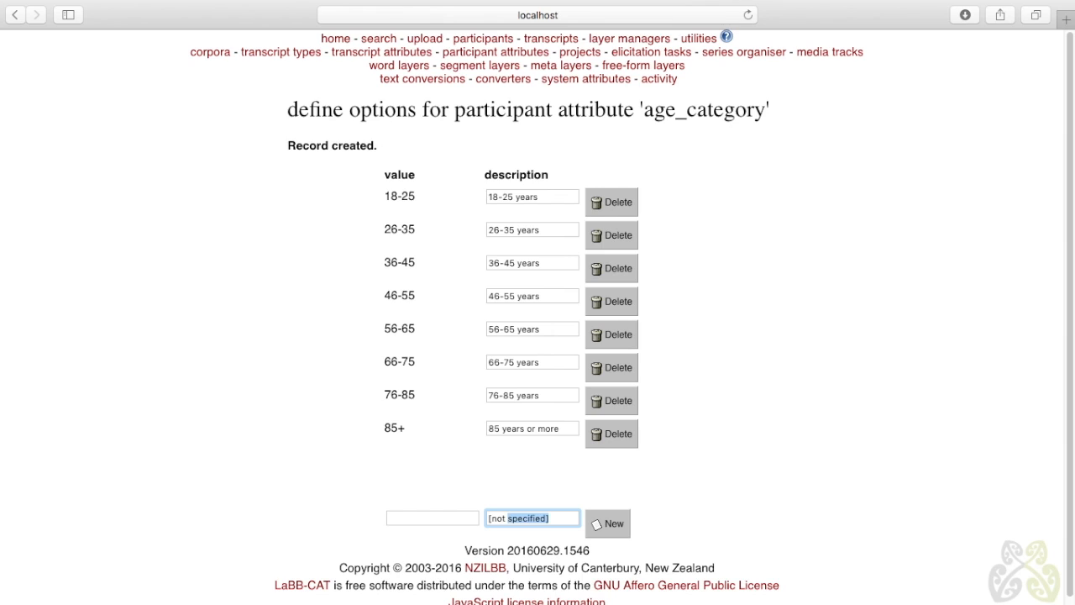
text(specified])
click(617, 527)
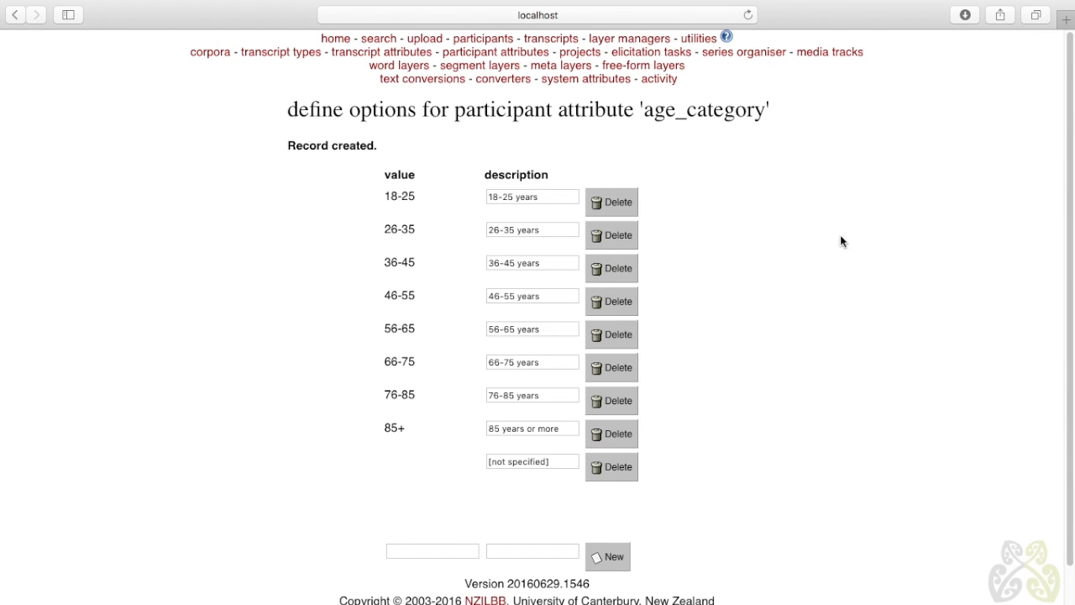
Step: Return to the participant attributes and fill in a new attribute named ethnicity with the label Ethnicity
click(497, 56)
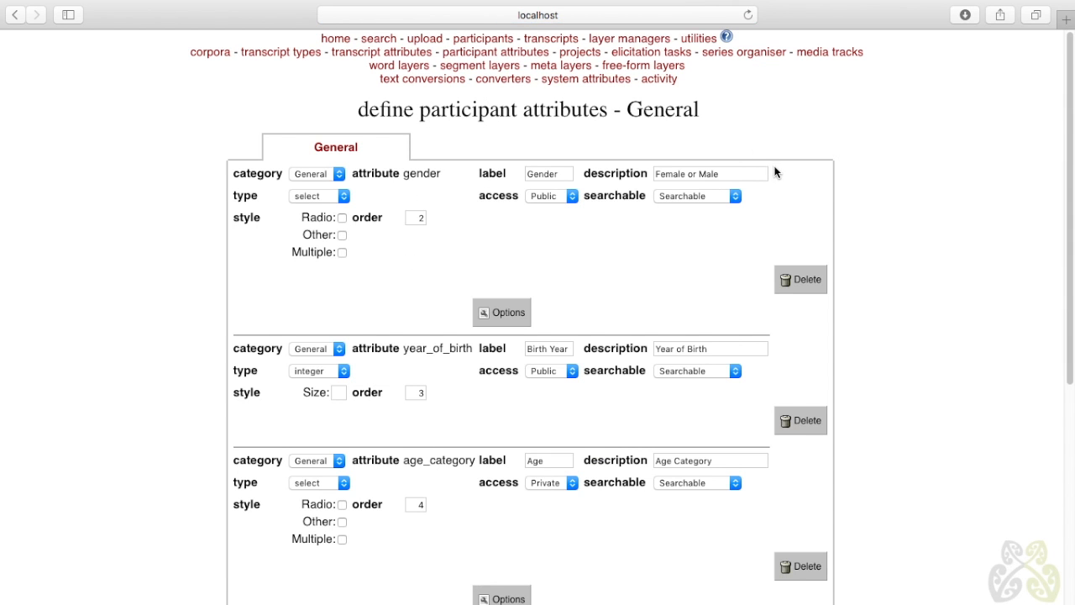
scroll(696, 222, down, 5)
scroll(679, 228, down, 2)
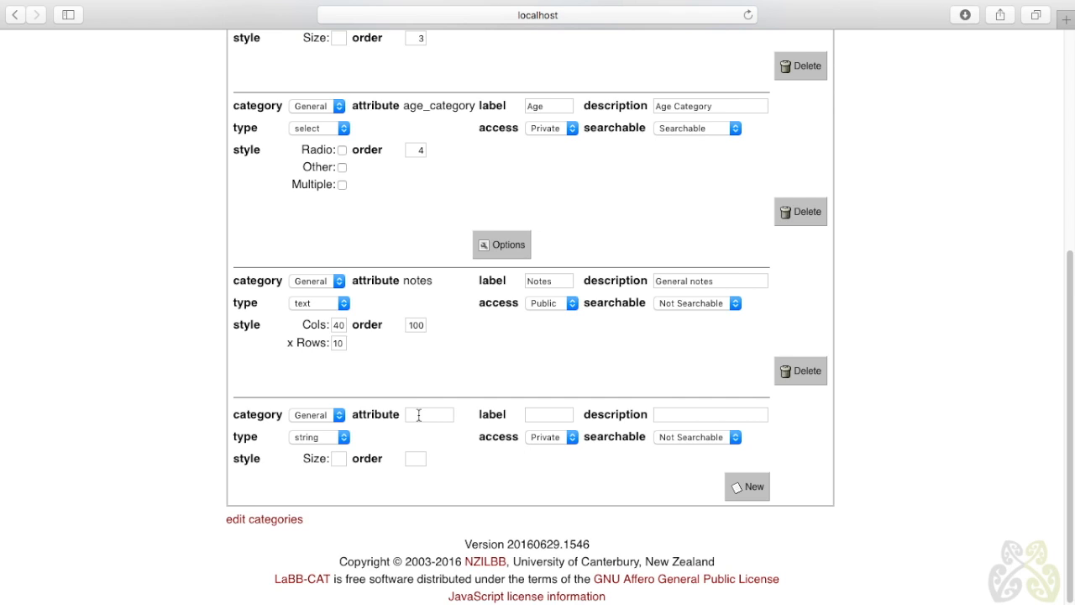
click(419, 414)
text(ehtnicity)
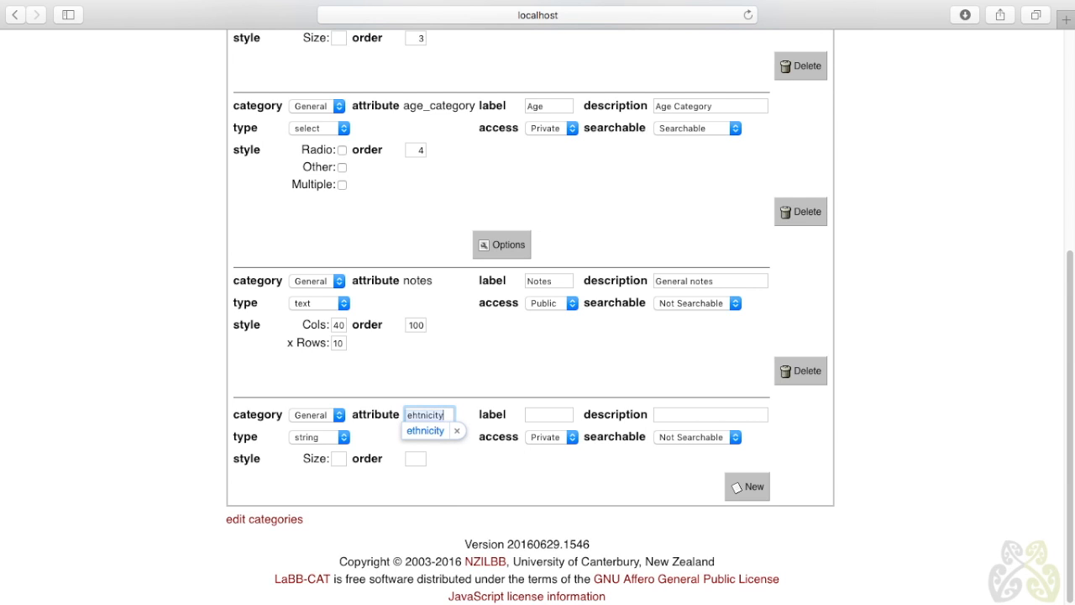
click(436, 433)
click(525, 414)
text(Eth)
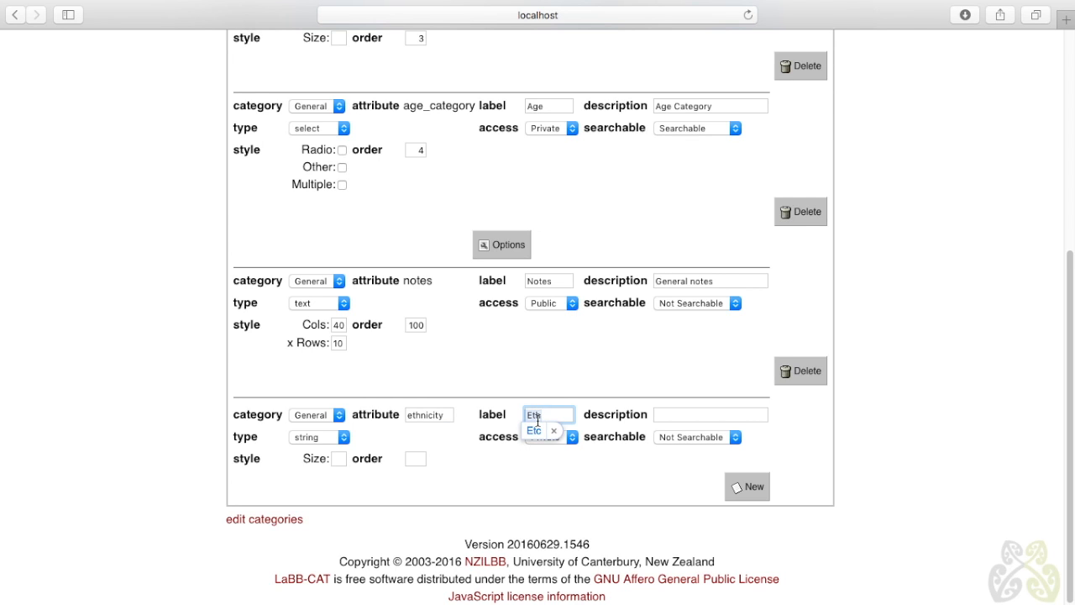
text(nicity)
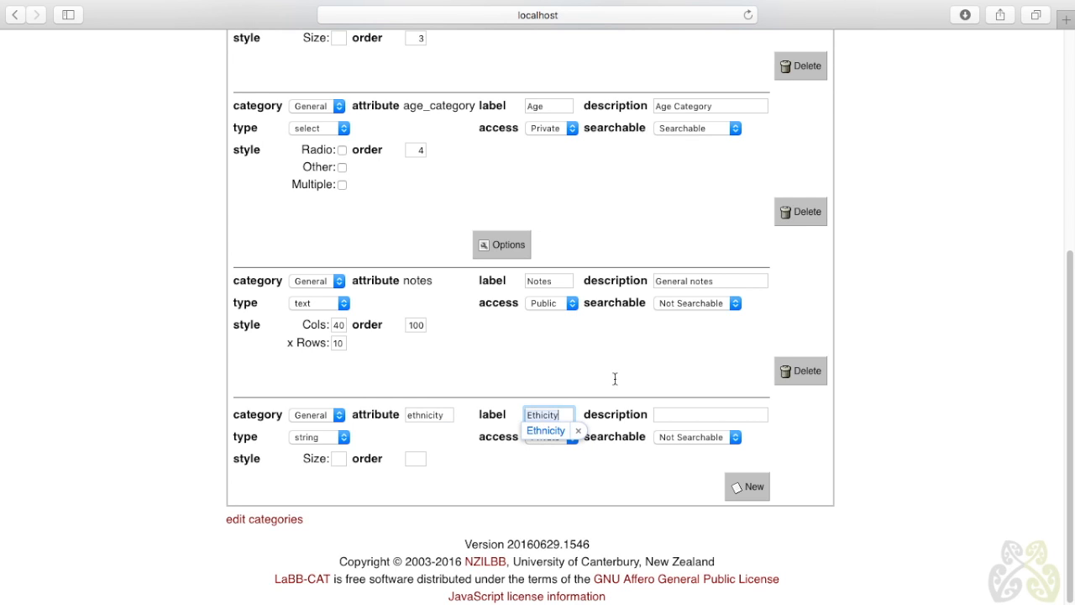
Step: Set the ethnicity attribute's order to 5, make it Searchable, and create it
click(411, 461)
text(5)
click(700, 435)
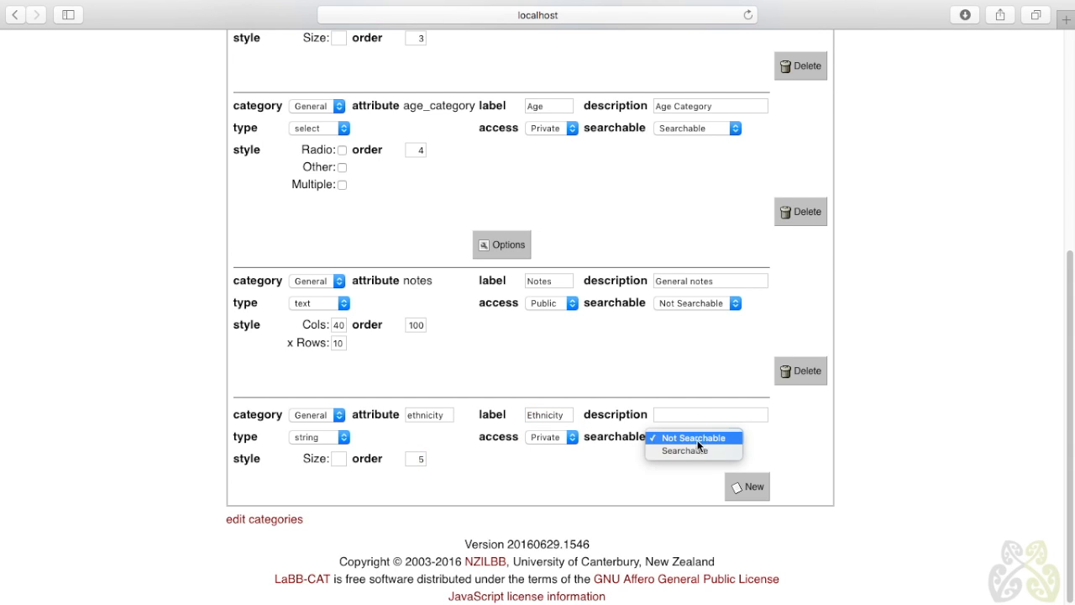
click(690, 448)
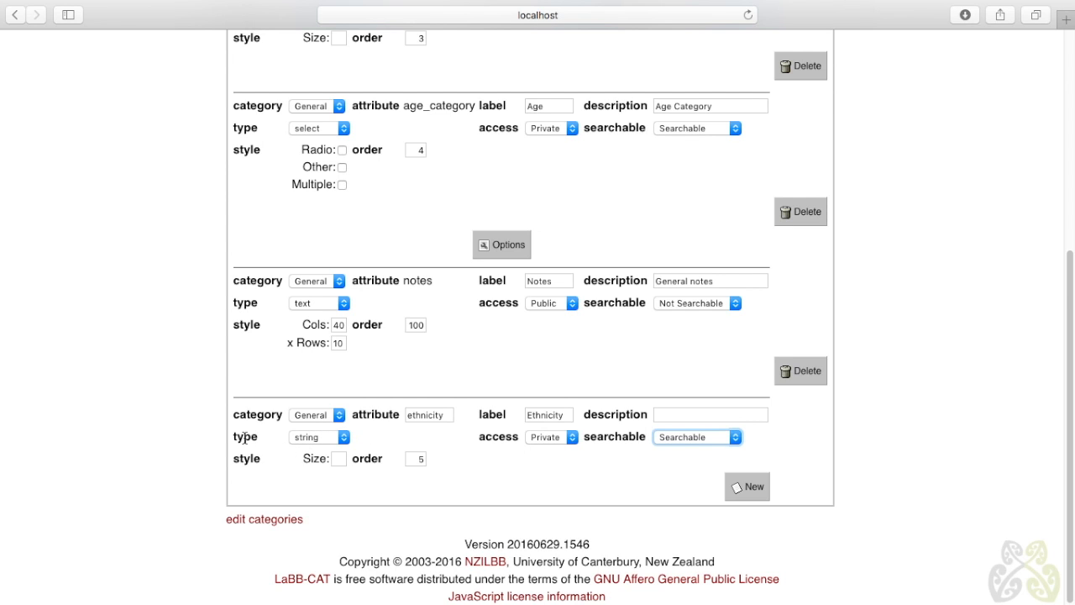
click(754, 487)
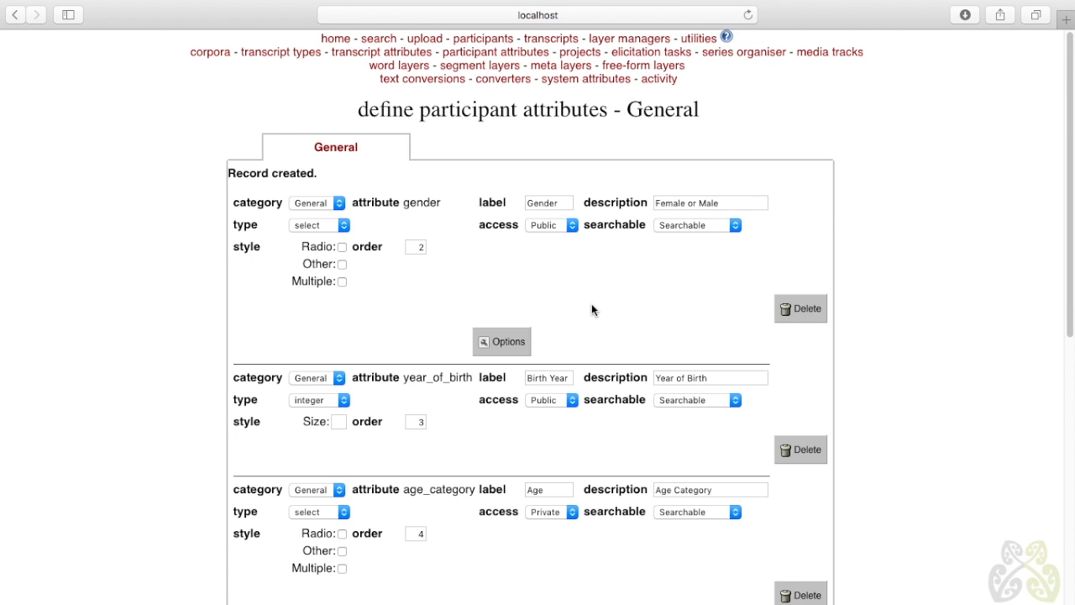
Step: Fill in a new participant attribute named languages_spoken with the label Languages
scroll(591, 303, down, 6)
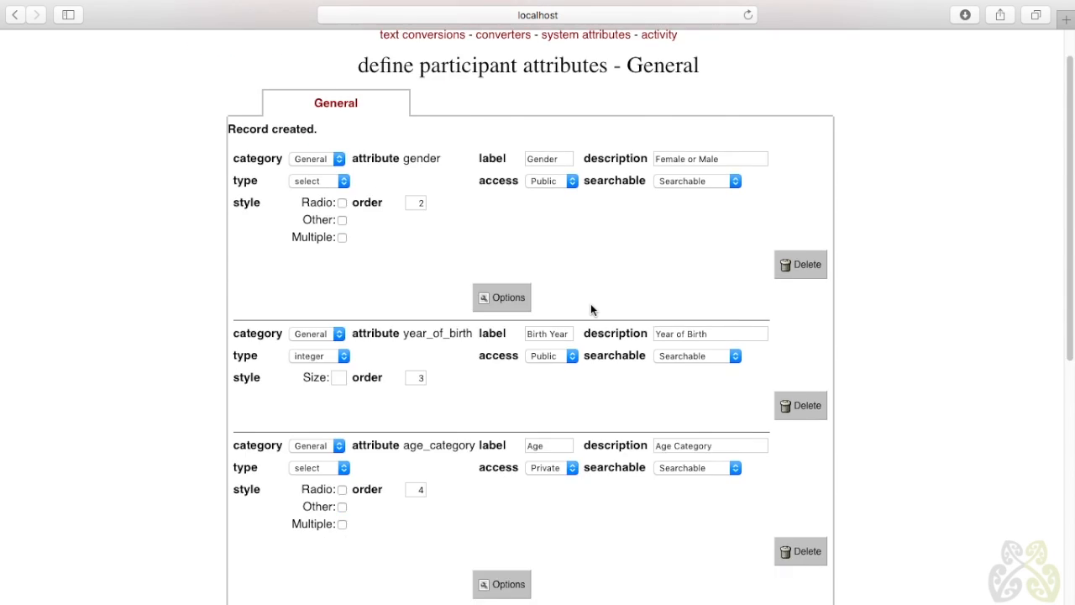
click(443, 416)
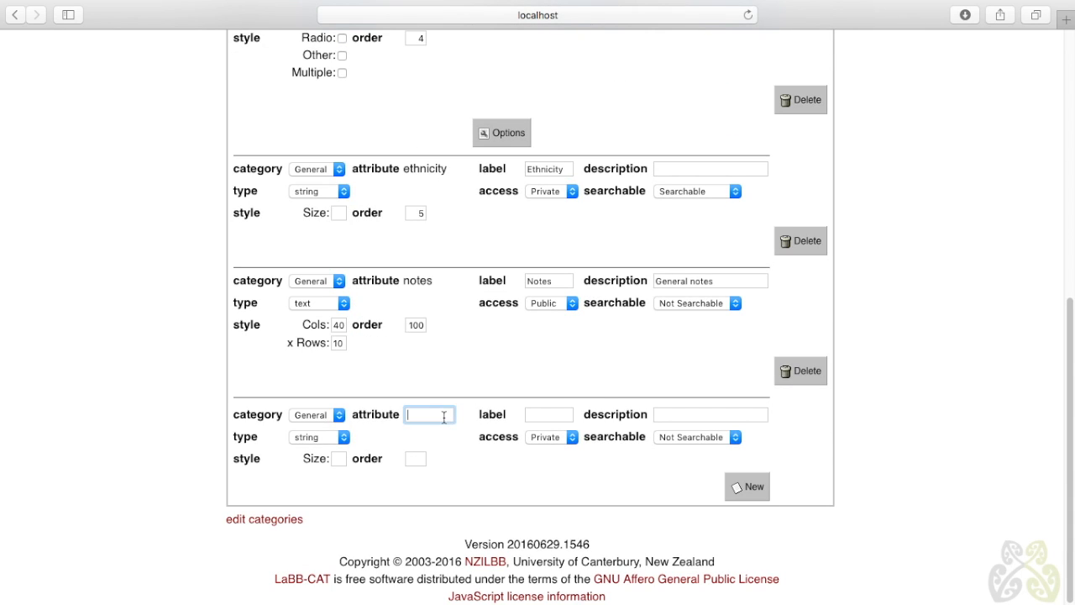
text(lanagues)
key(BackSpace)
key(BackSpace)
key(BackSpace)
key(BackSpace)
key(BackSpace)
text(guages_spoken)
key(Tab)
text(Languages)
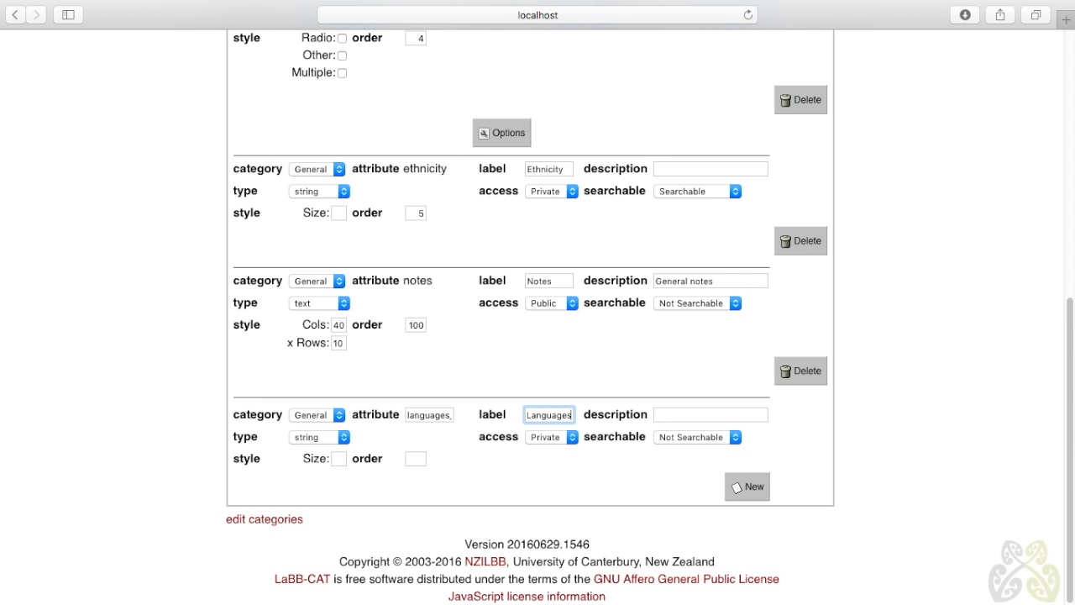
Step: Set the languages_spoken attribute's order to 6, make it Searchable, and create it
click(425, 460)
text(6)
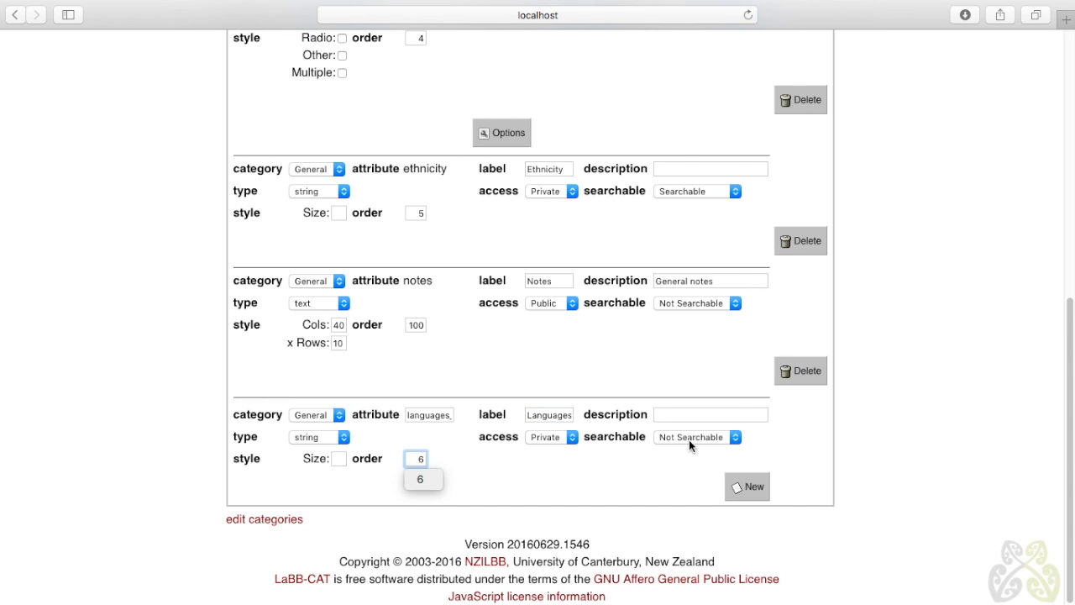
click(689, 438)
click(687, 449)
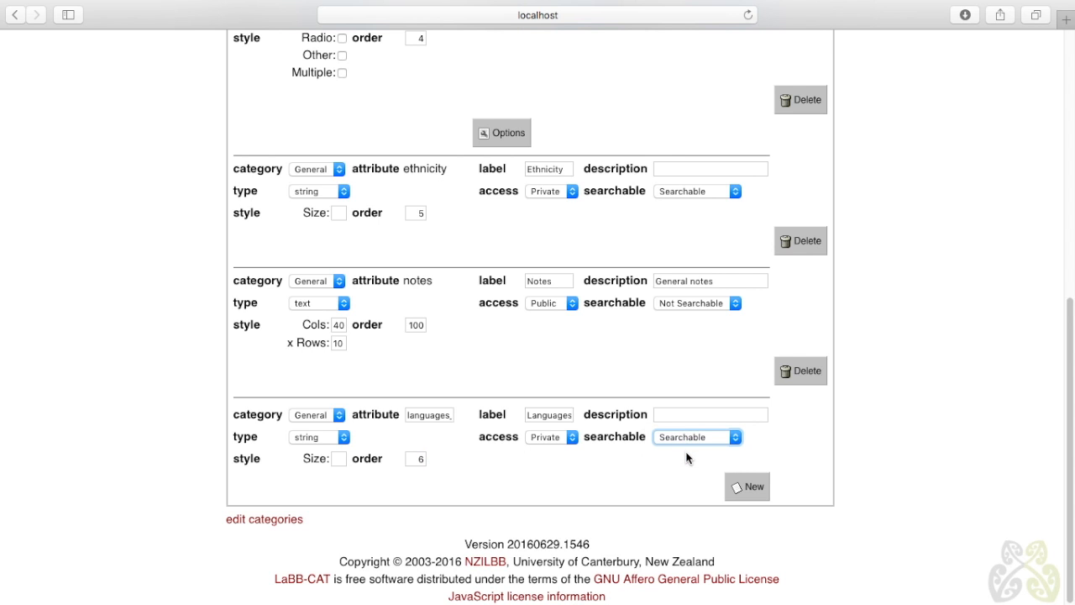
click(755, 488)
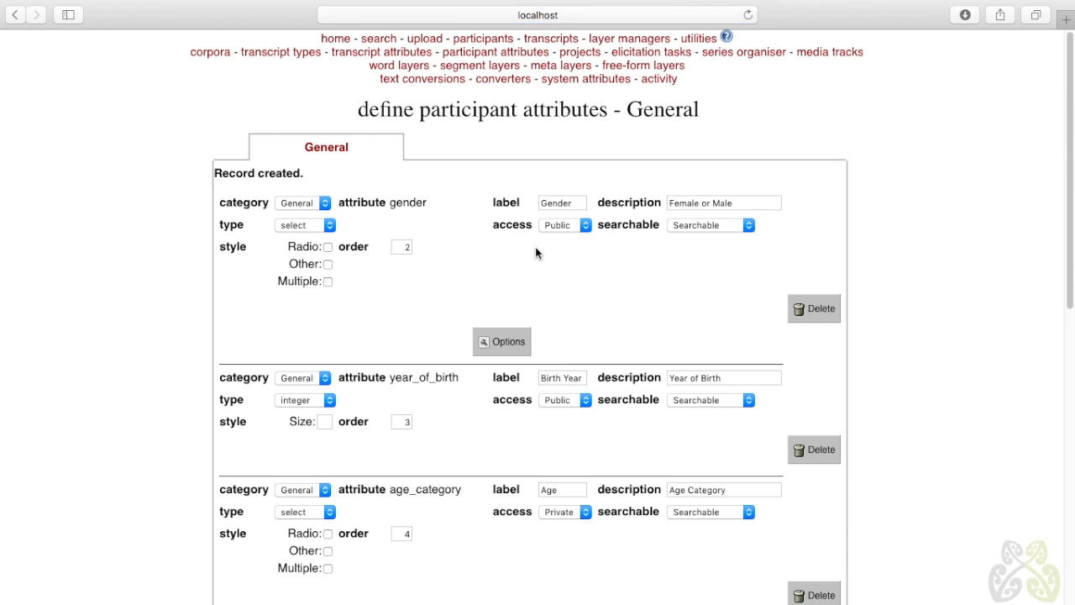
Step: Enter grew_up as the name of a new participant attribute
drag(1071, 145, 1073, 452)
click(415, 414)
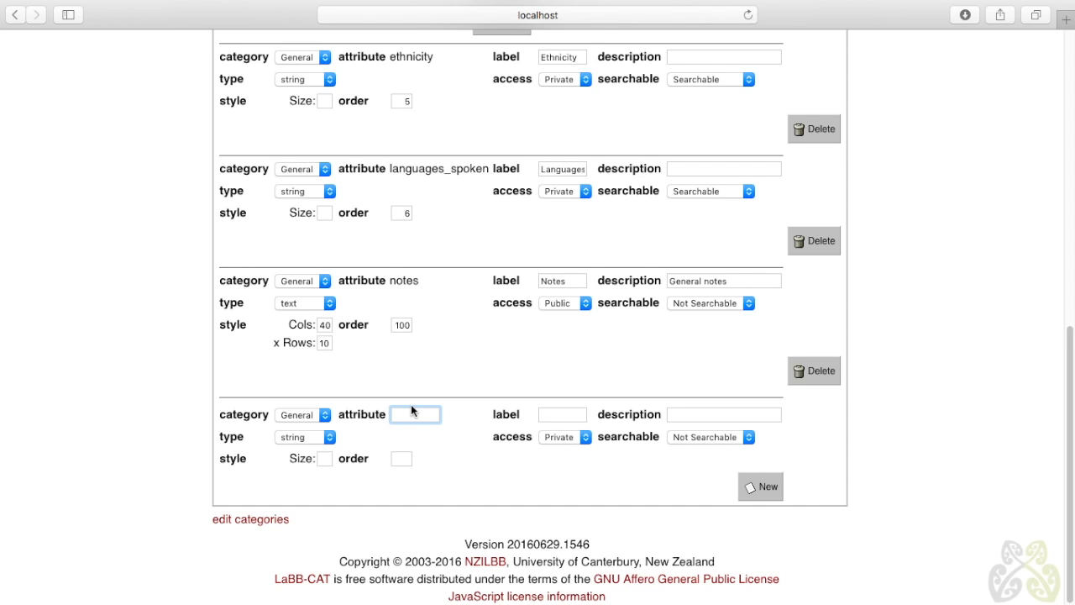
text(gre)
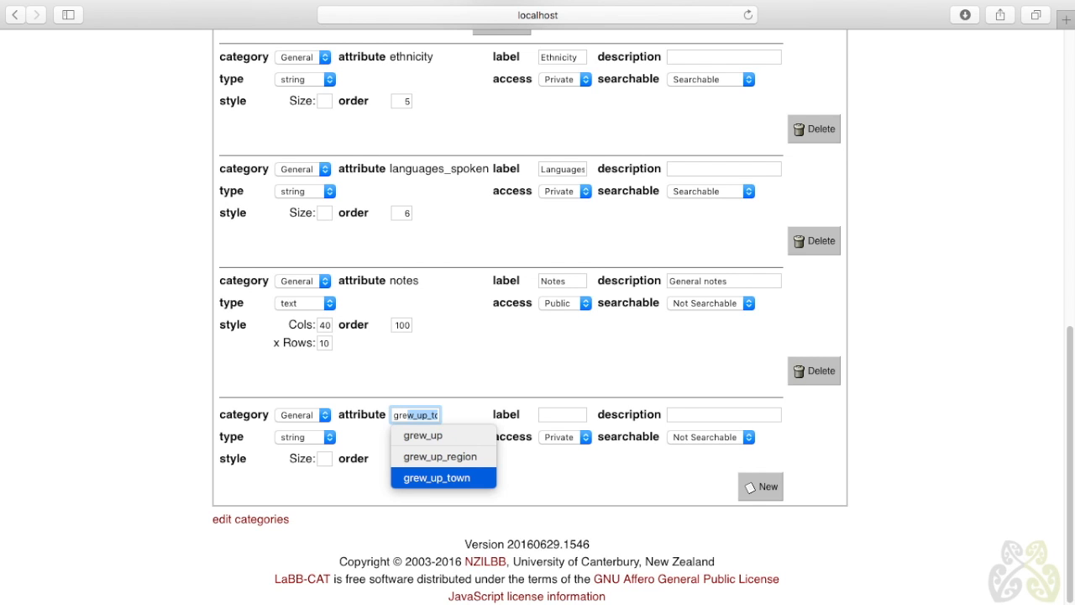
text(w_up)
key(BackSpace)
text(_tc)
click(570, 412)
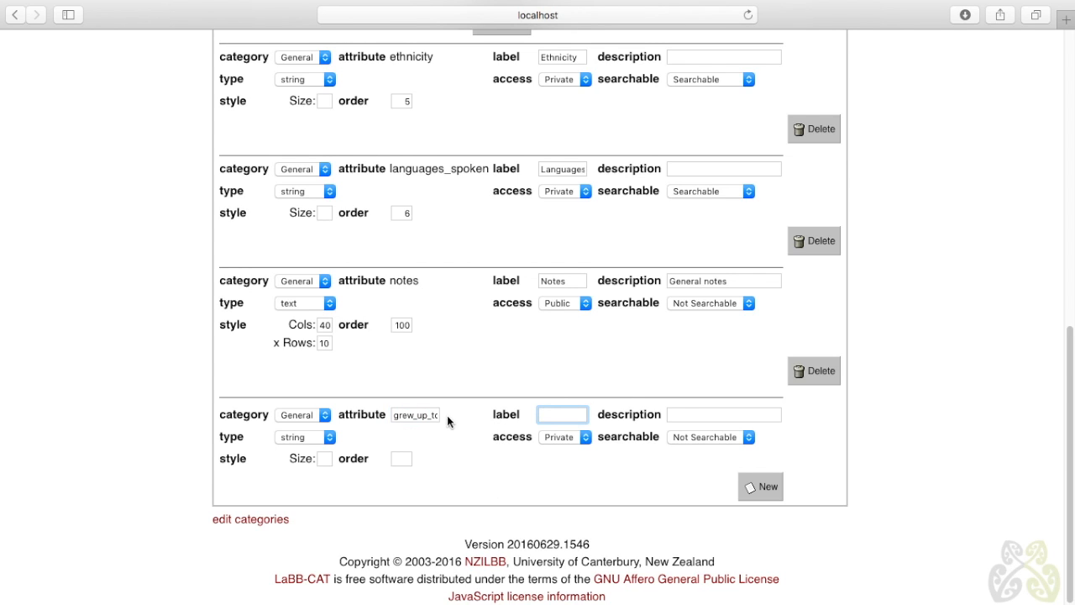
drag(432, 415, 462, 415)
key(BackSpace)
key(BackSpace)
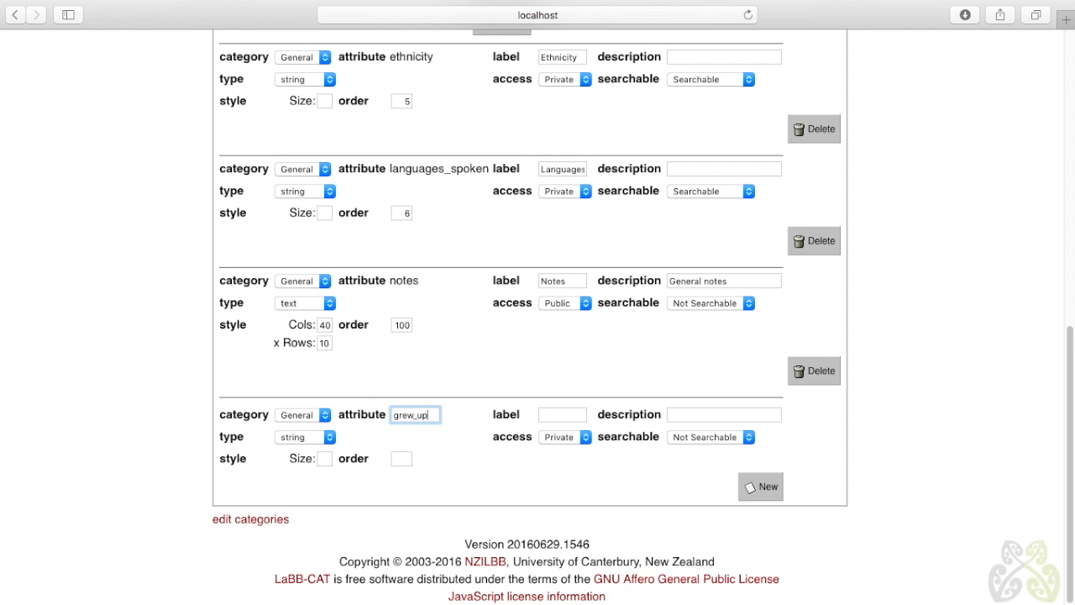
Step: Label the grew_up attribute Country, set its order to 7, and create it
click(552, 417)
text(Country)
click(405, 458)
text(7)
click(765, 487)
Step: Create the participant attribute grew_up_region with the label Region and order 8
click(421, 417)
text(grew_)
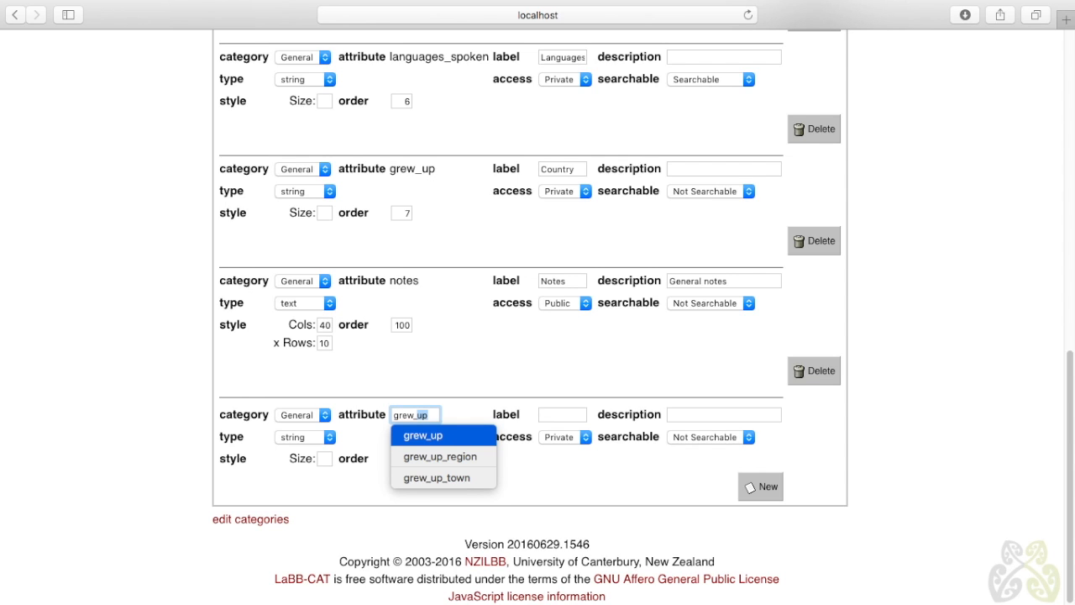
text(up_region)
click(562, 414)
text(Region)
click(401, 459)
text(8)
click(760, 486)
Step: Create the participant attribute grew_up_town with the label Town/City and order 9
scroll(293, 460, down, 10)
click(415, 414)
text(grew_up_r)
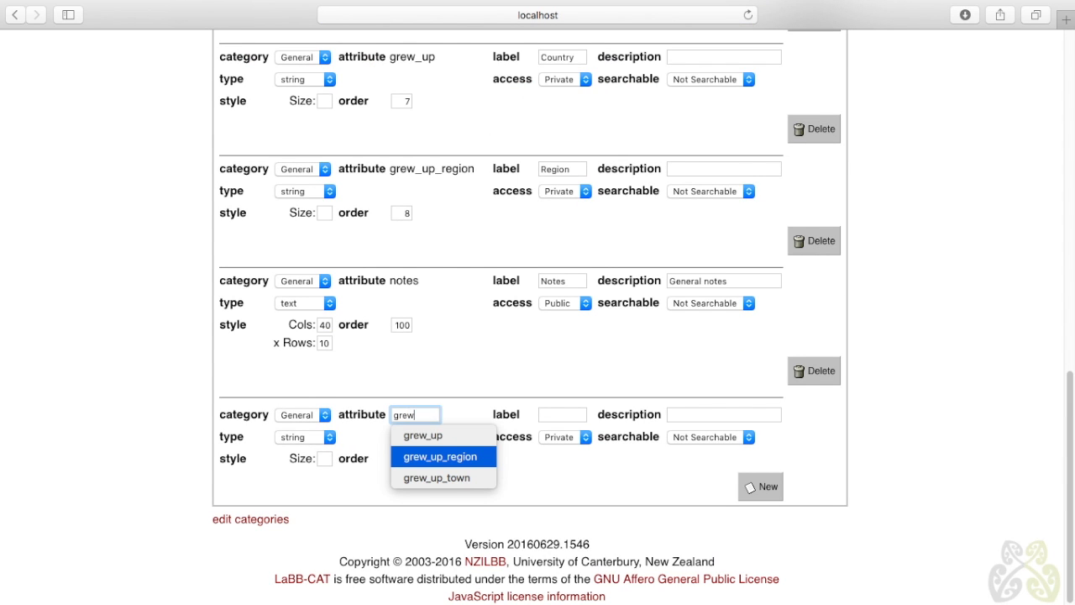
key(BackSpace)
key(BackSpace)
text(town)
click(547, 413)
text(Town/City)
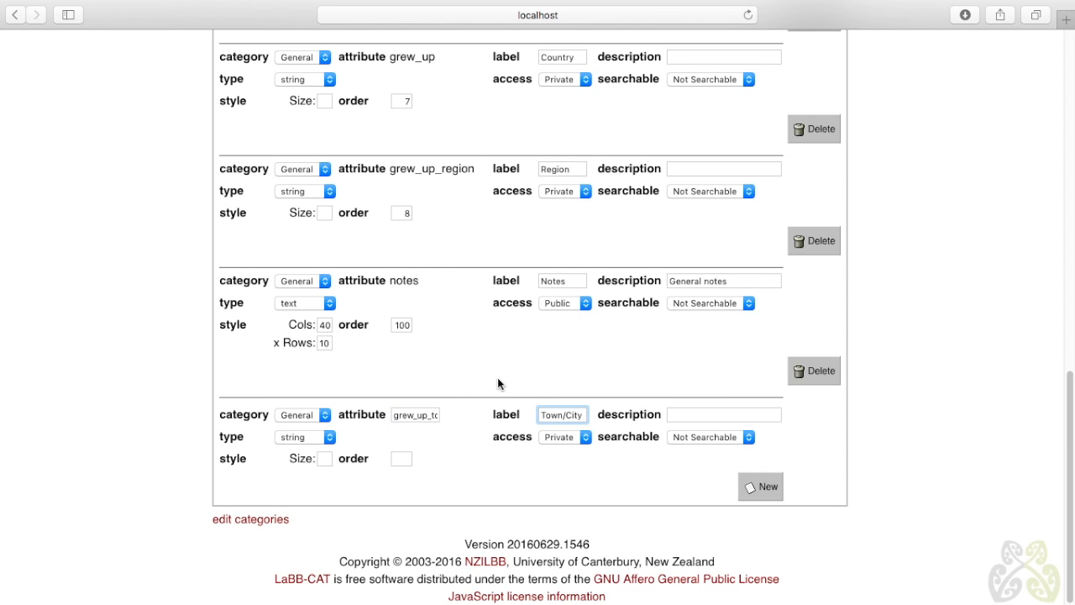
click(403, 459)
text(9)
click(766, 489)
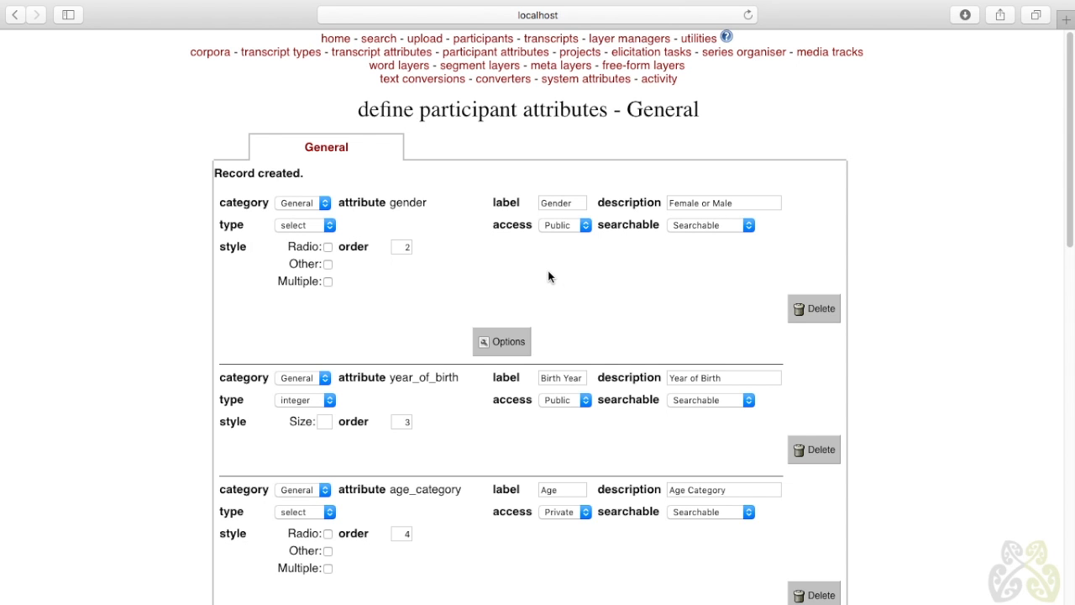
Step: Review the defined participant attributes, corpora and transcript types, and return to the home page
scroll(566, 242, down, 10)
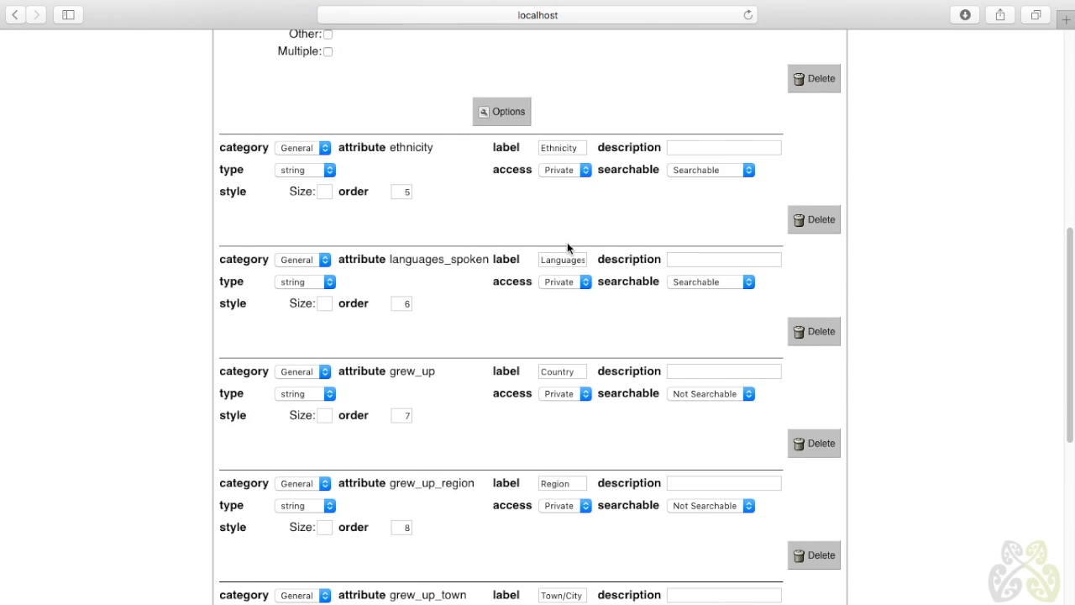
scroll(567, 242, up, 8)
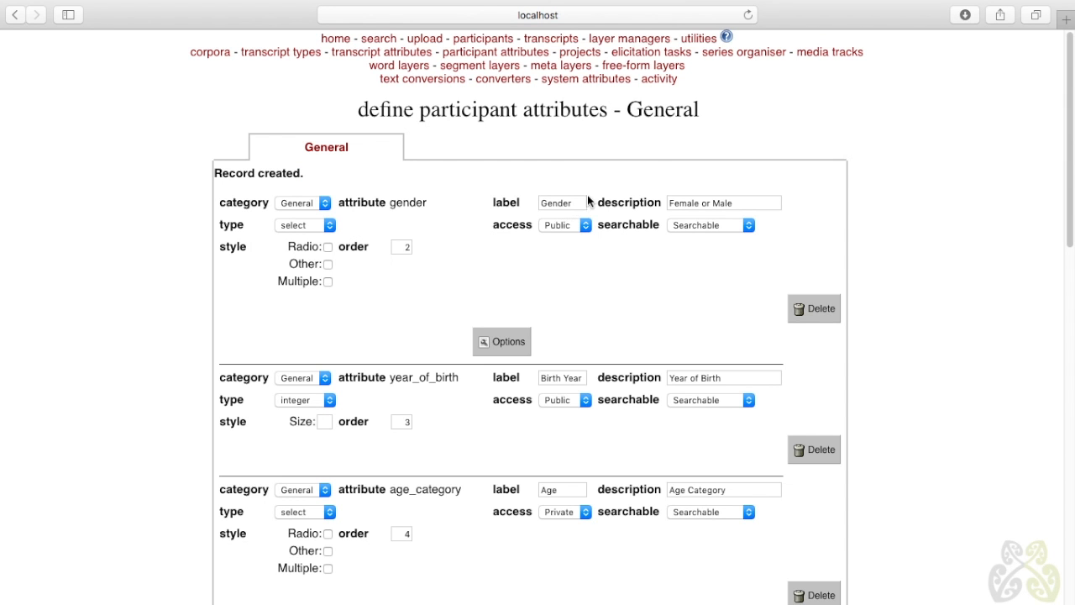
click(209, 54)
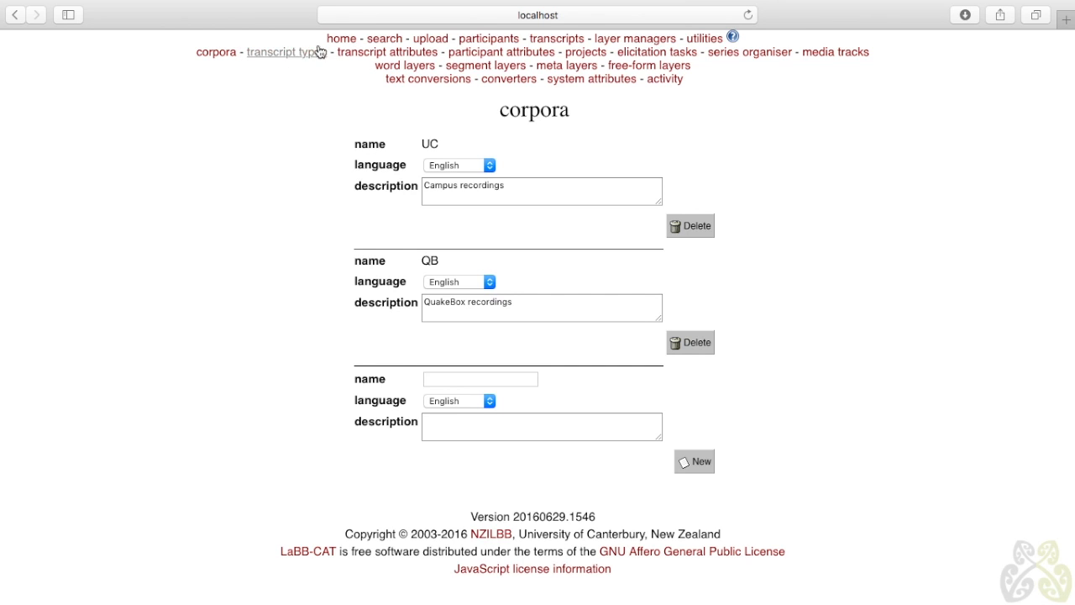
click(293, 57)
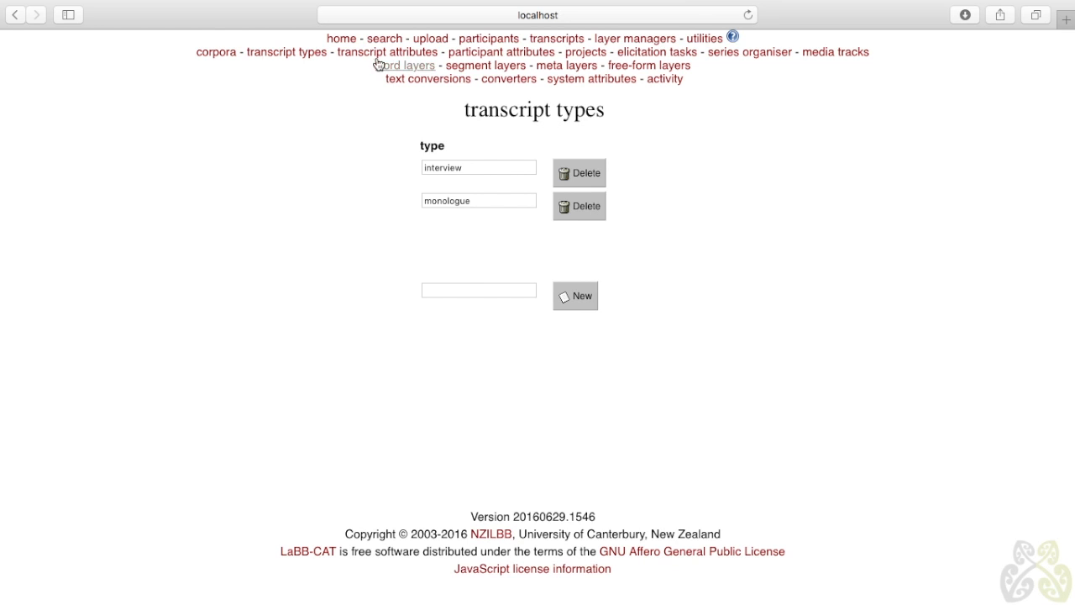
click(480, 54)
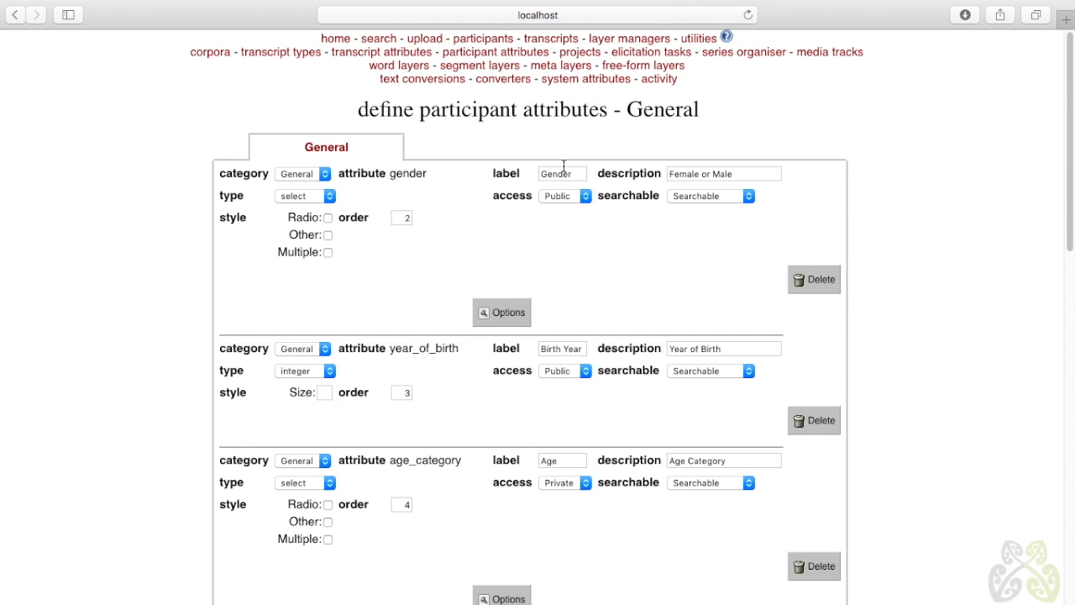
click(341, 39)
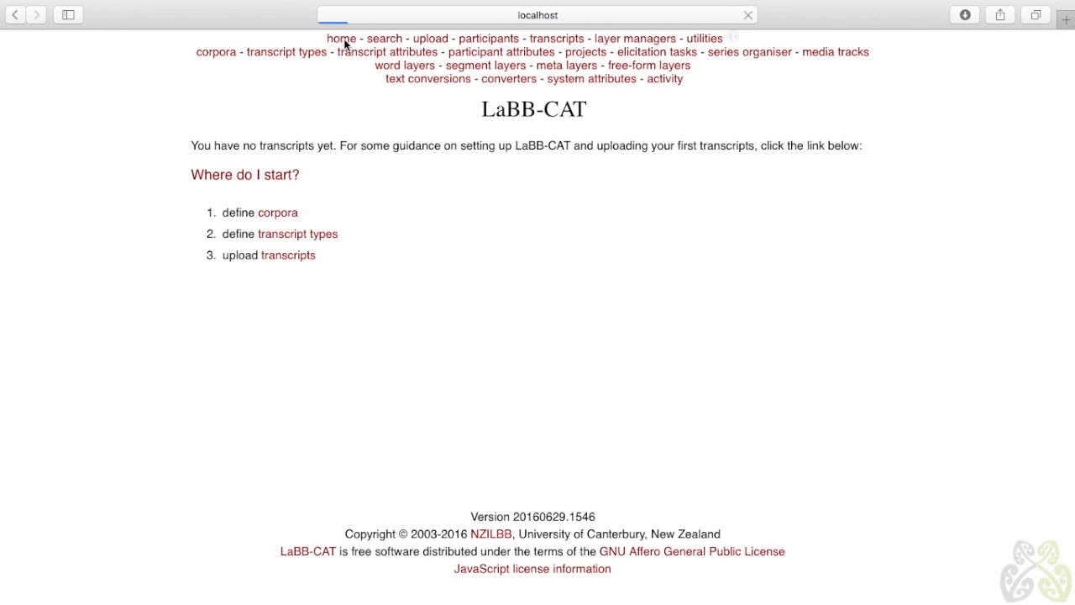